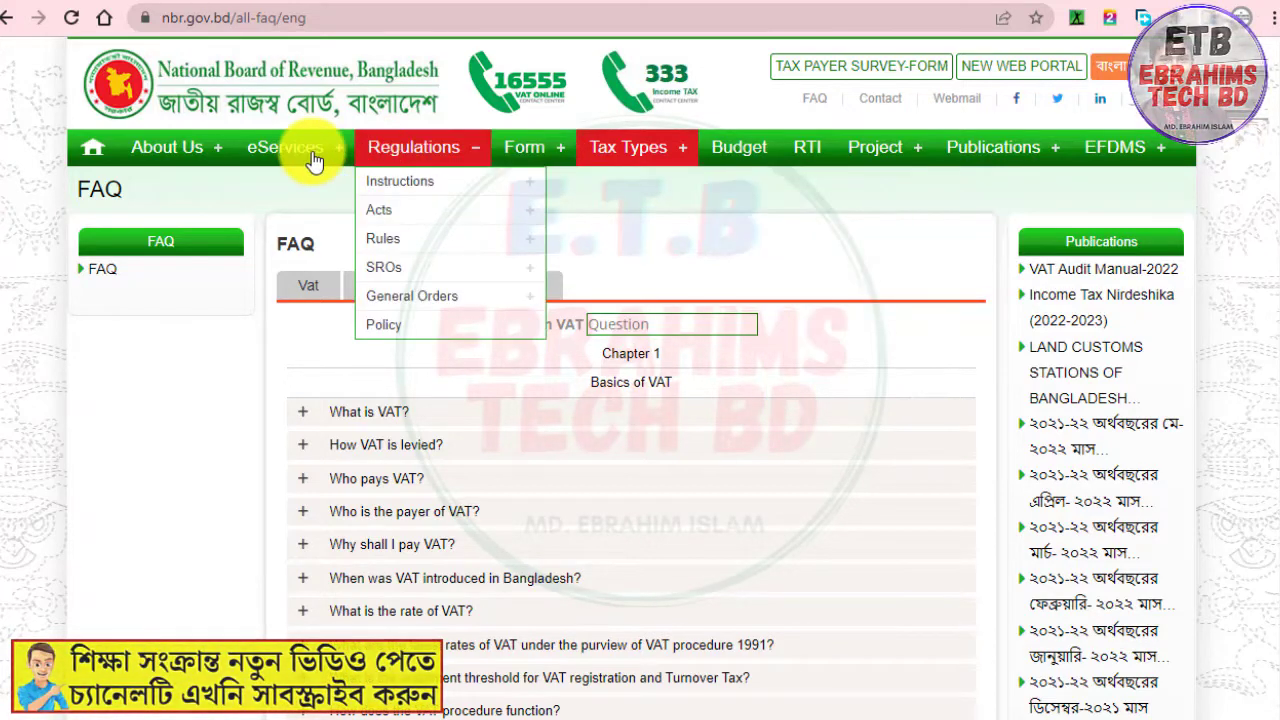
Open the e-TIN registration form from the taxpayer identification site
mouse_move(298, 160)
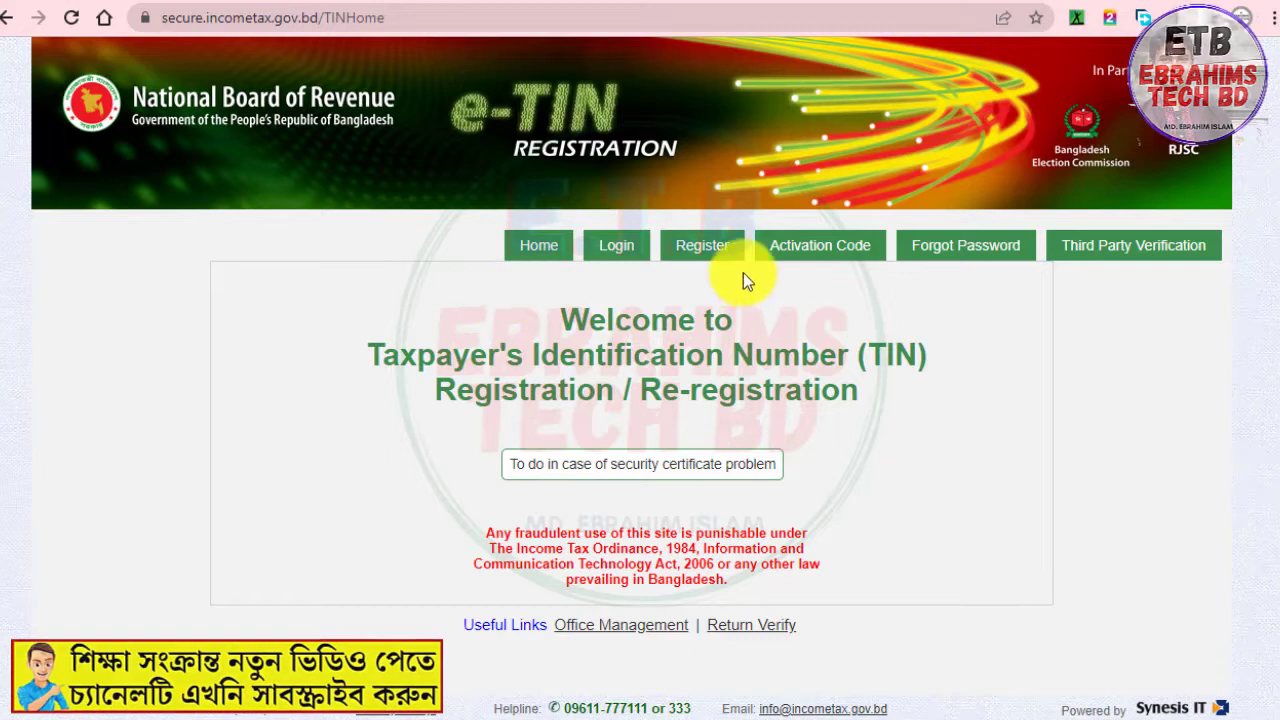
left_click(706, 264)
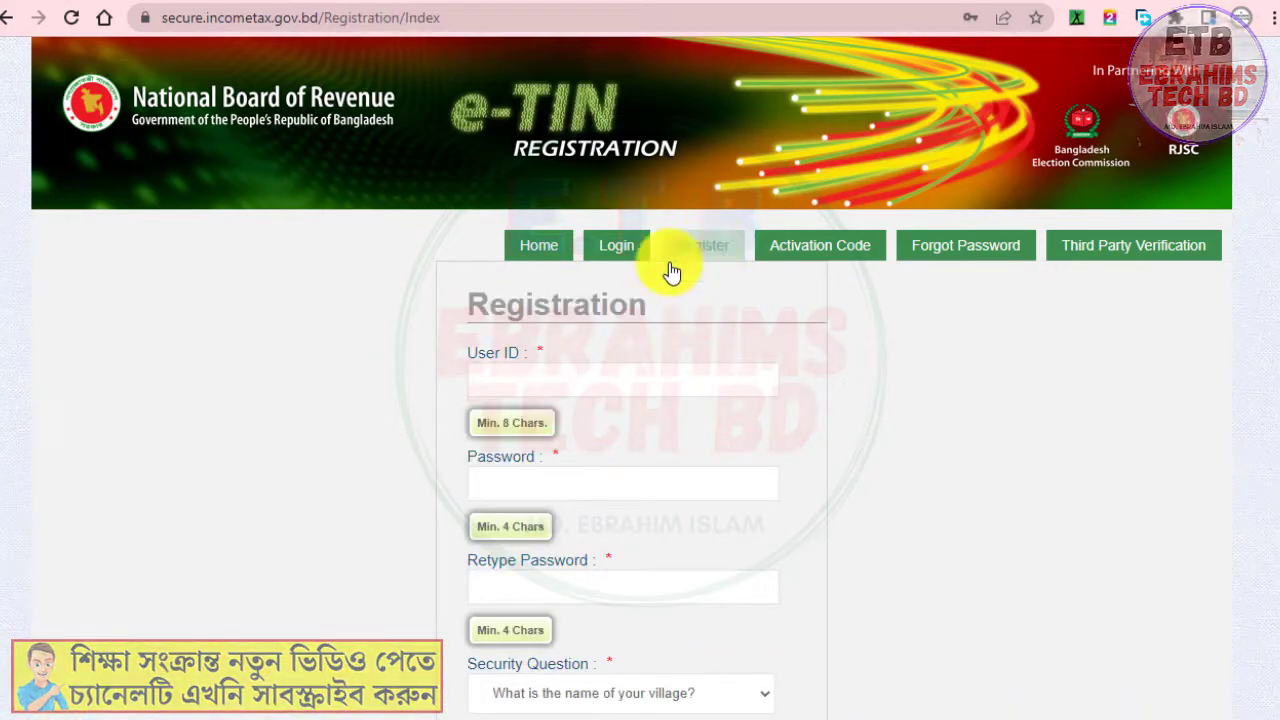
scroll(715, 475, "down", 5)
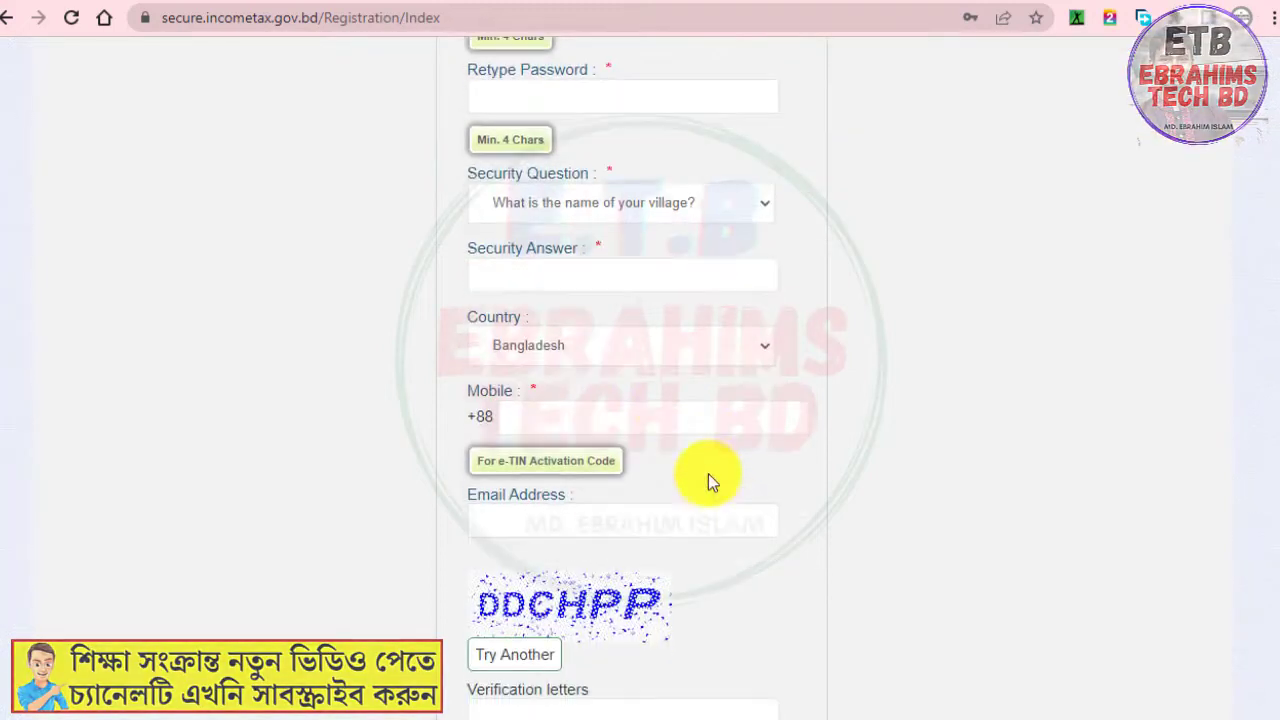
scroll(690, 450, "up", 5)
Fill the User ID with the mobile number and autofill the saved password into Password and Retype Password
left_click(638, 380)
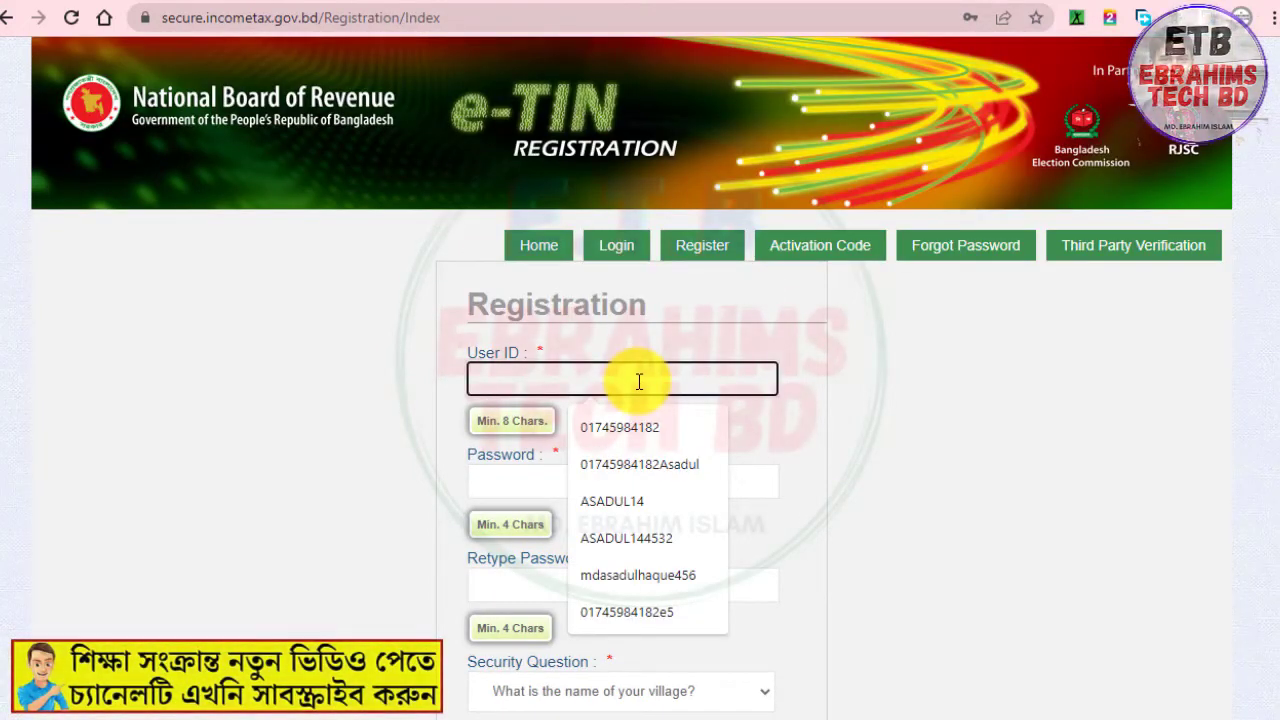
left_click(655, 428)
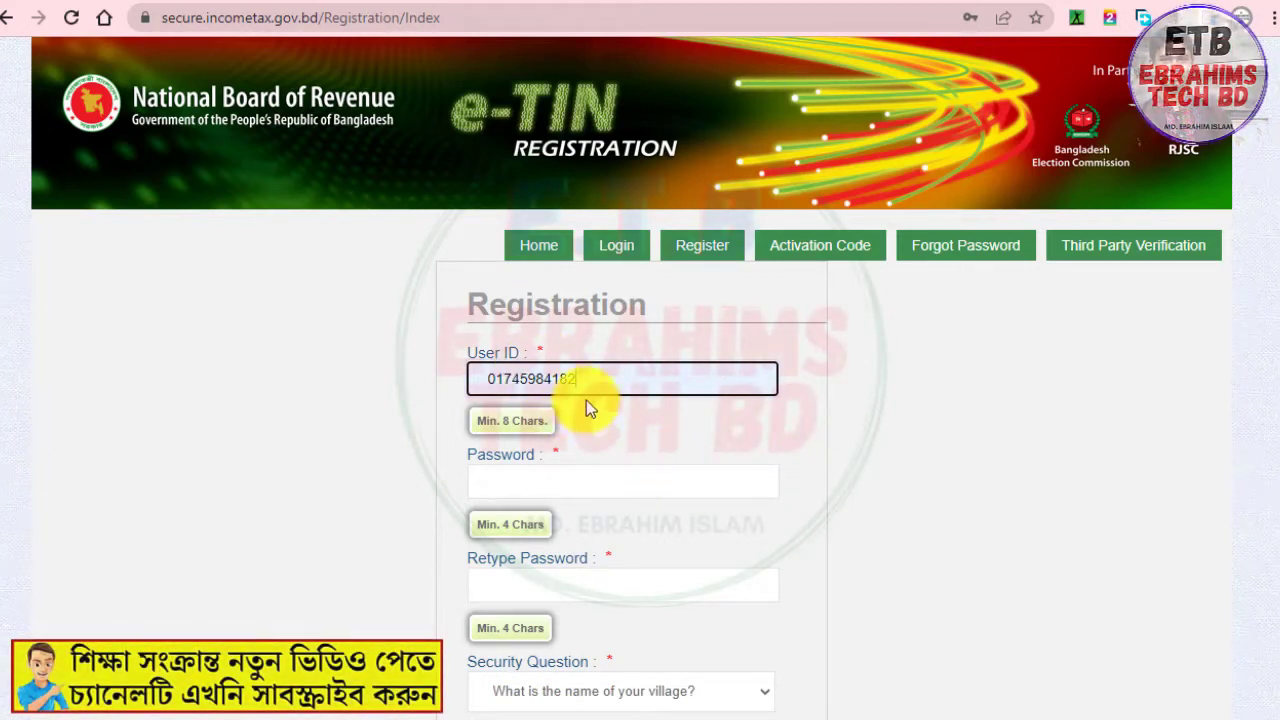
left_click(575, 484)
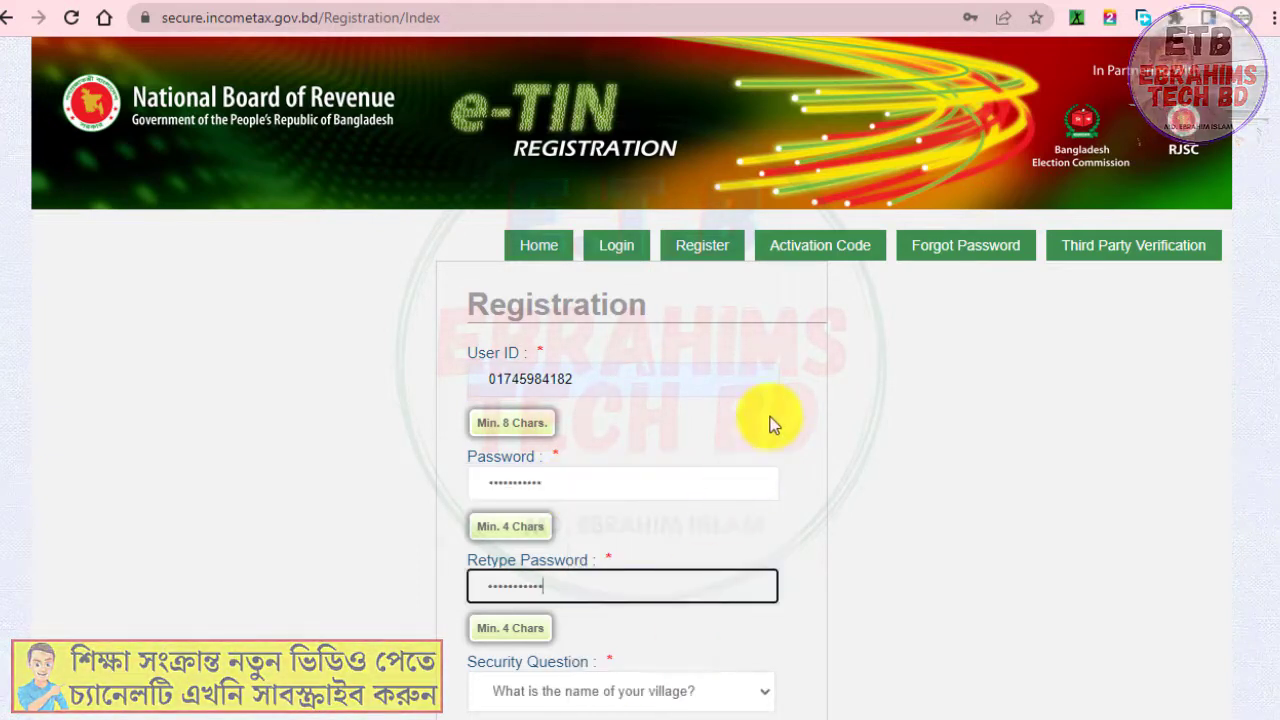
left_click(770, 424)
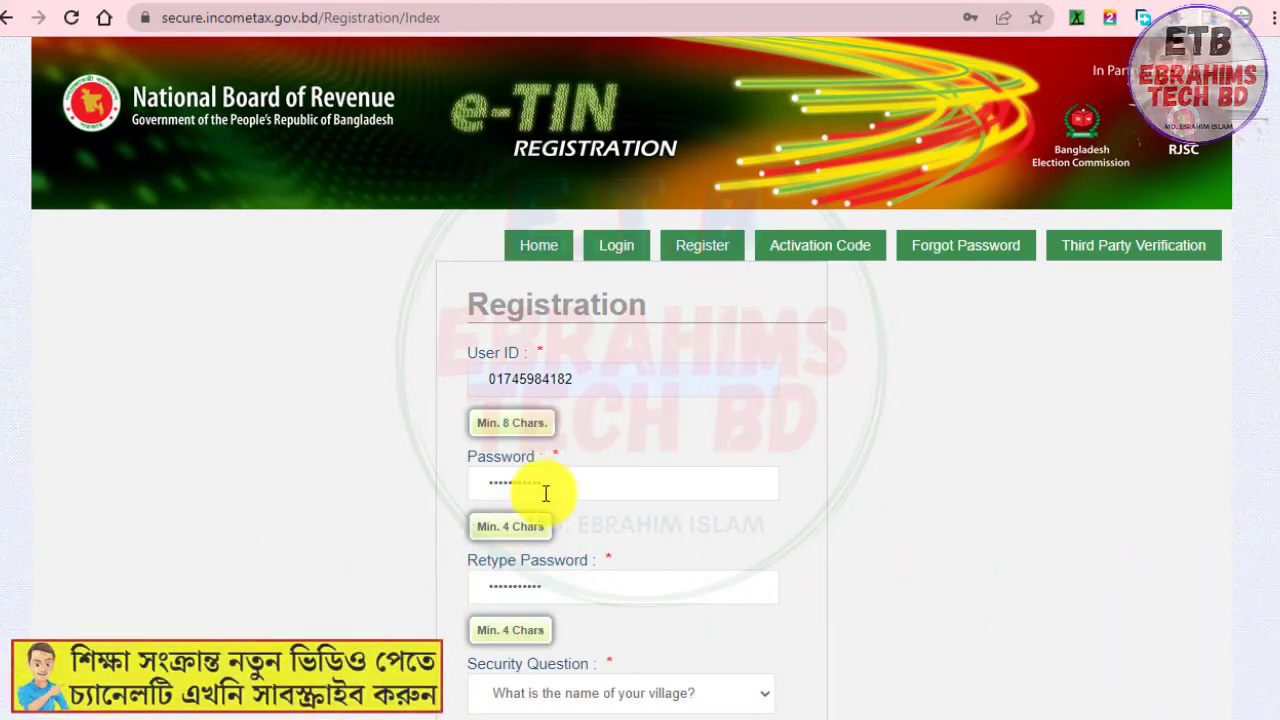
left_click(601, 367)
left_click(654, 345)
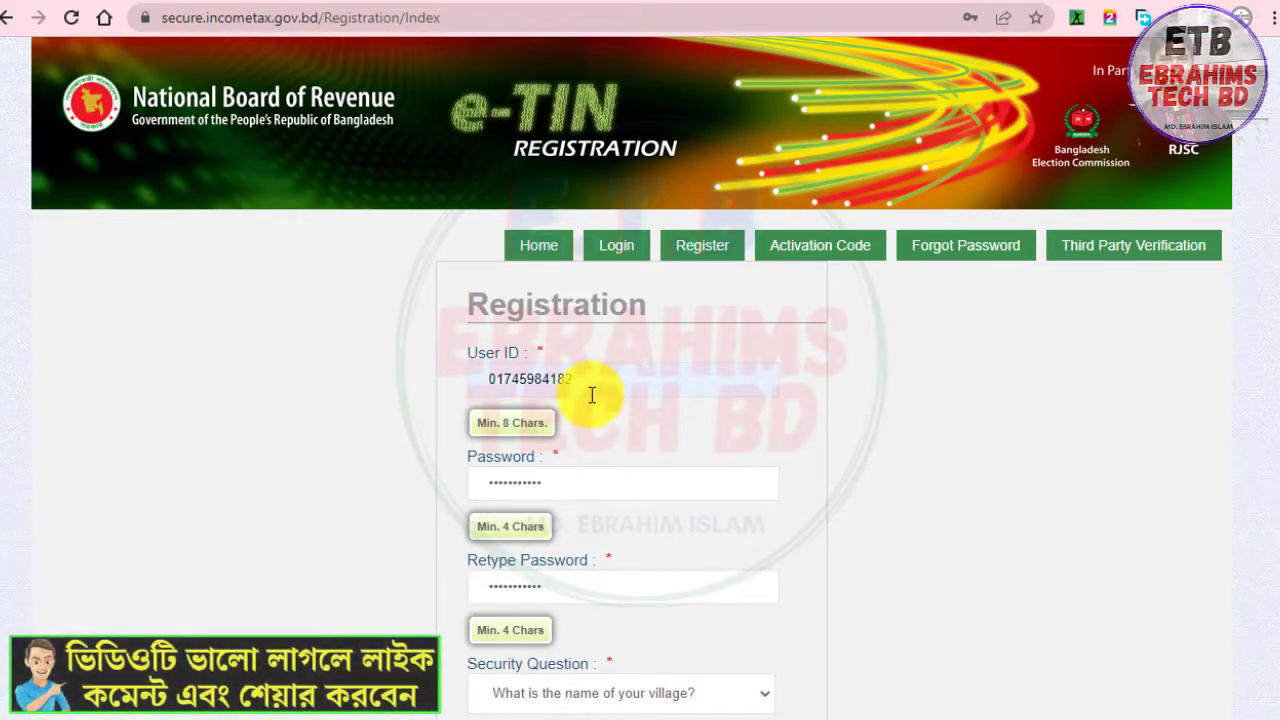
Choose the security question 'What is the name of your village?' and enter the village name as the security answer
scroll(592, 512, "down", 1)
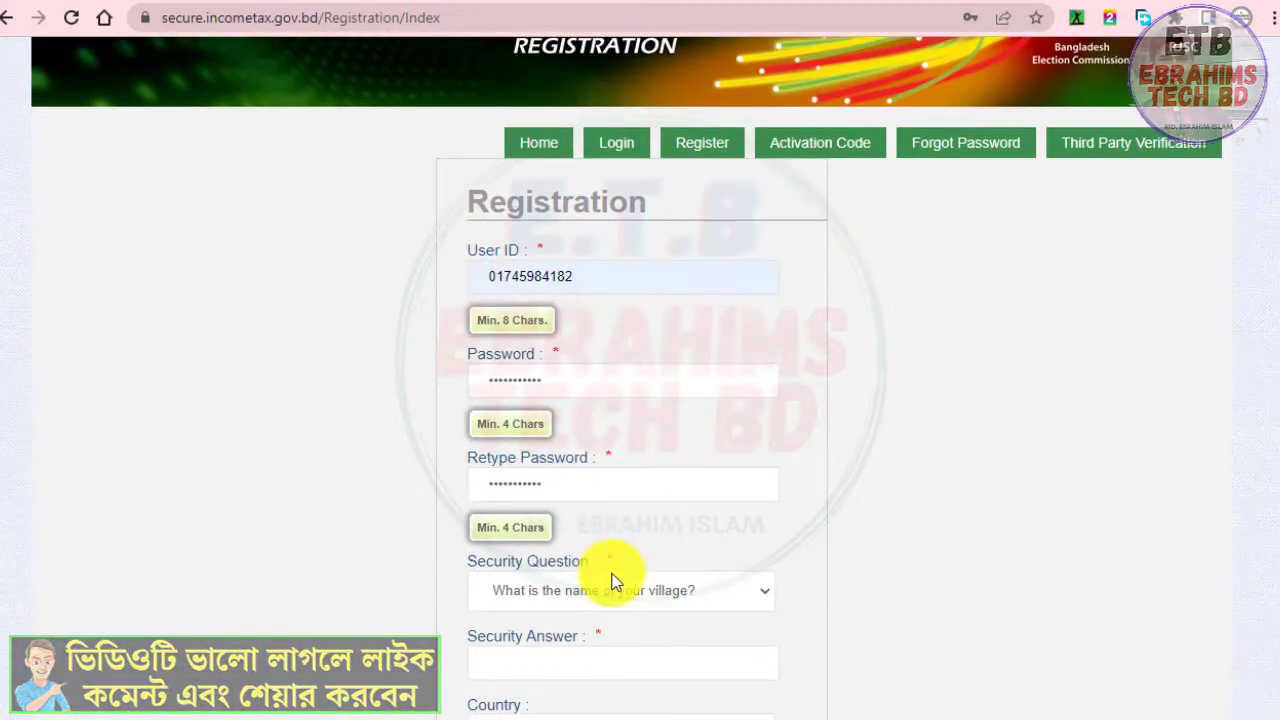
scroll(612, 575, "down", 1)
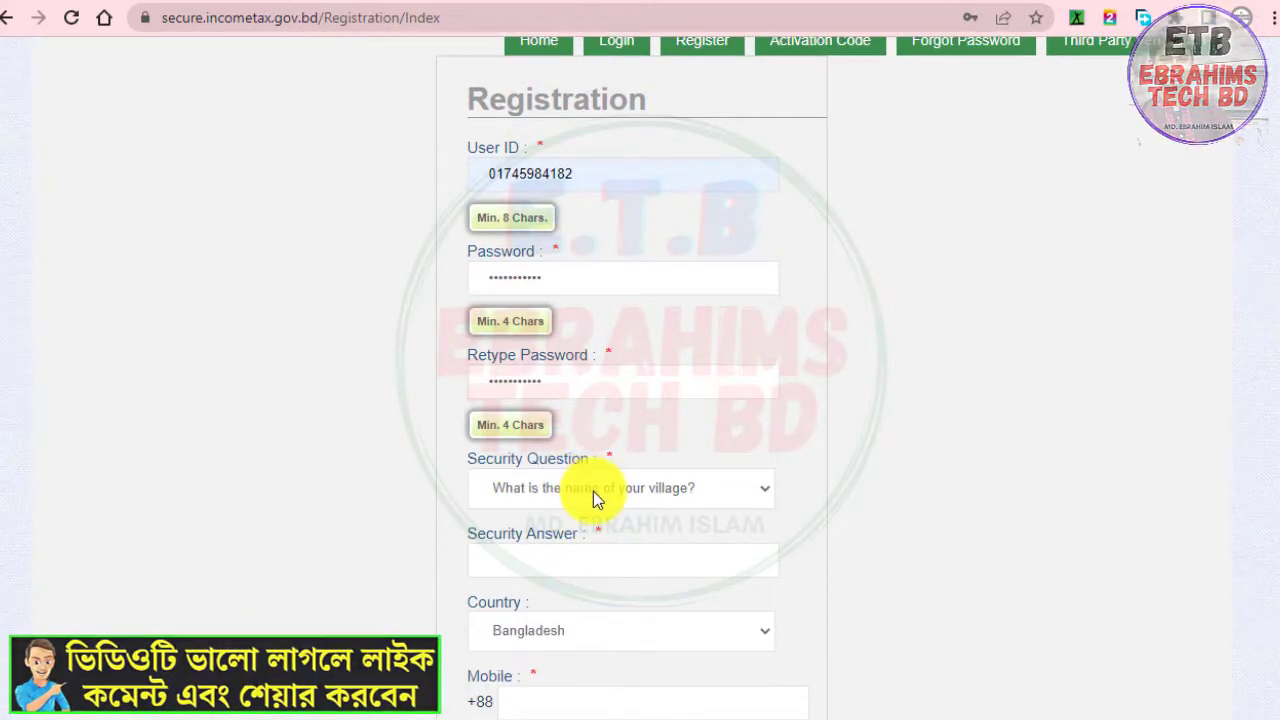
left_click(559, 496)
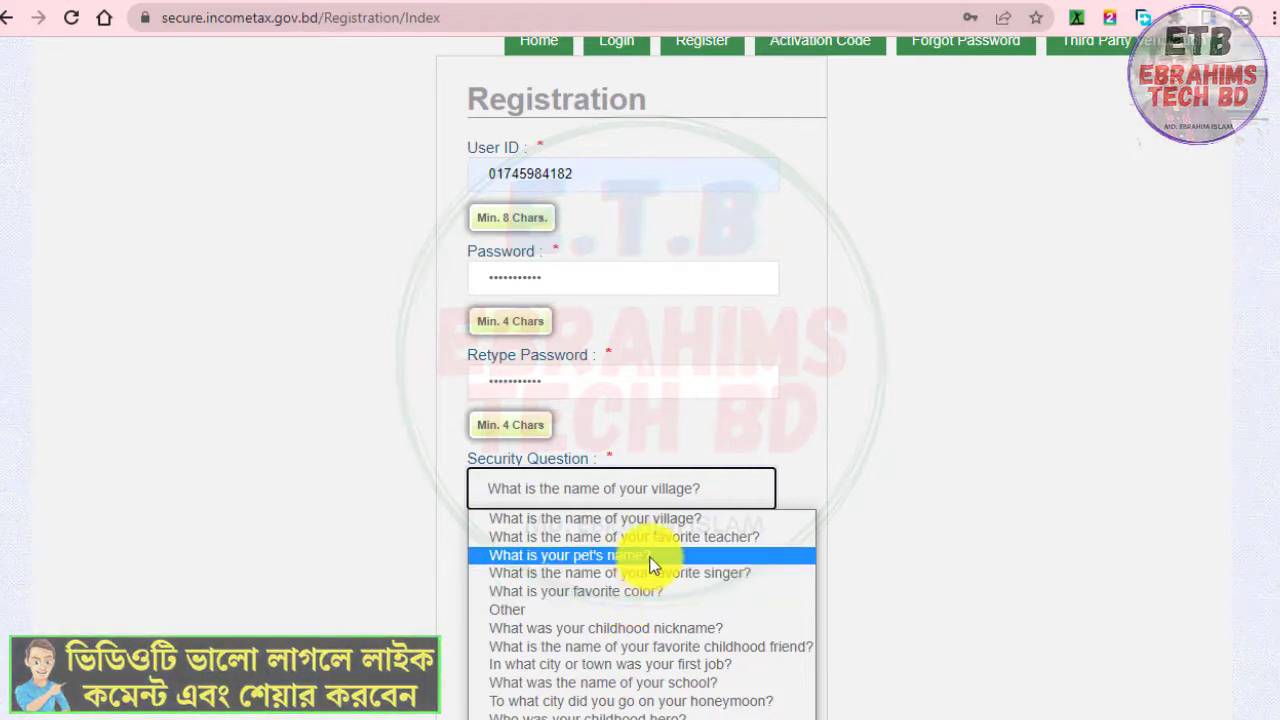
left_click(672, 522)
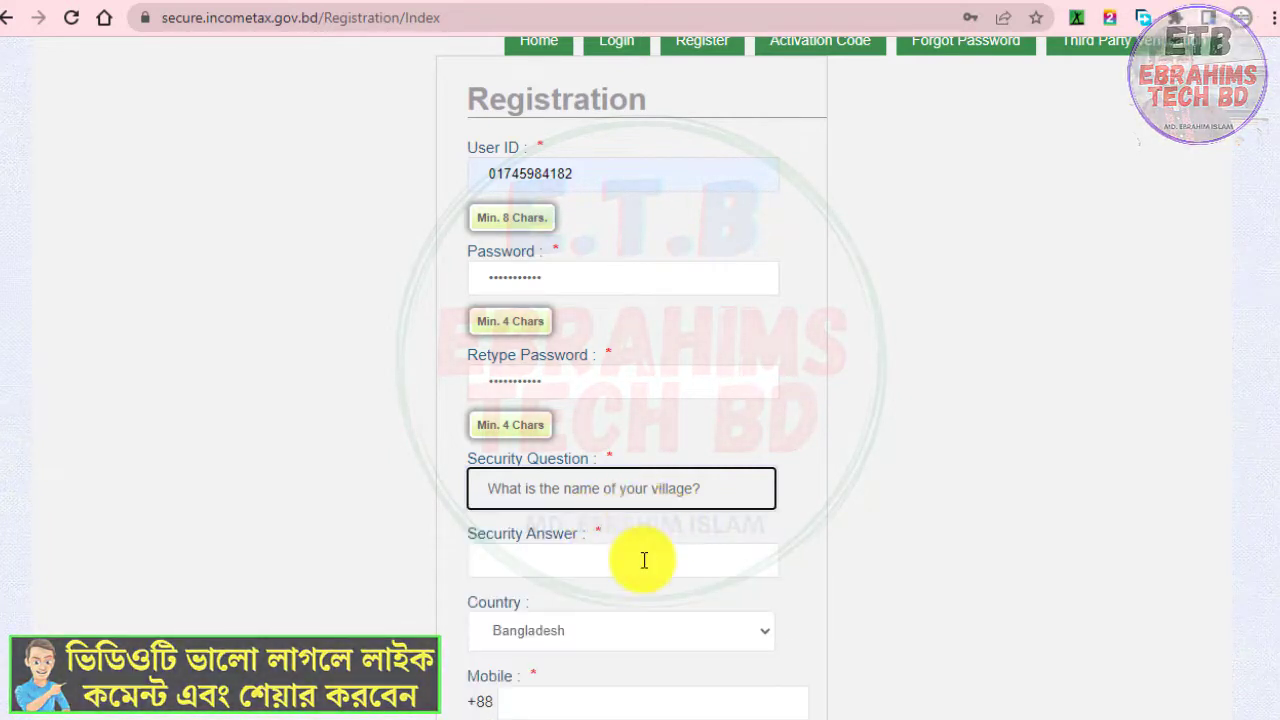
left_click(644, 560)
left_click(630, 604)
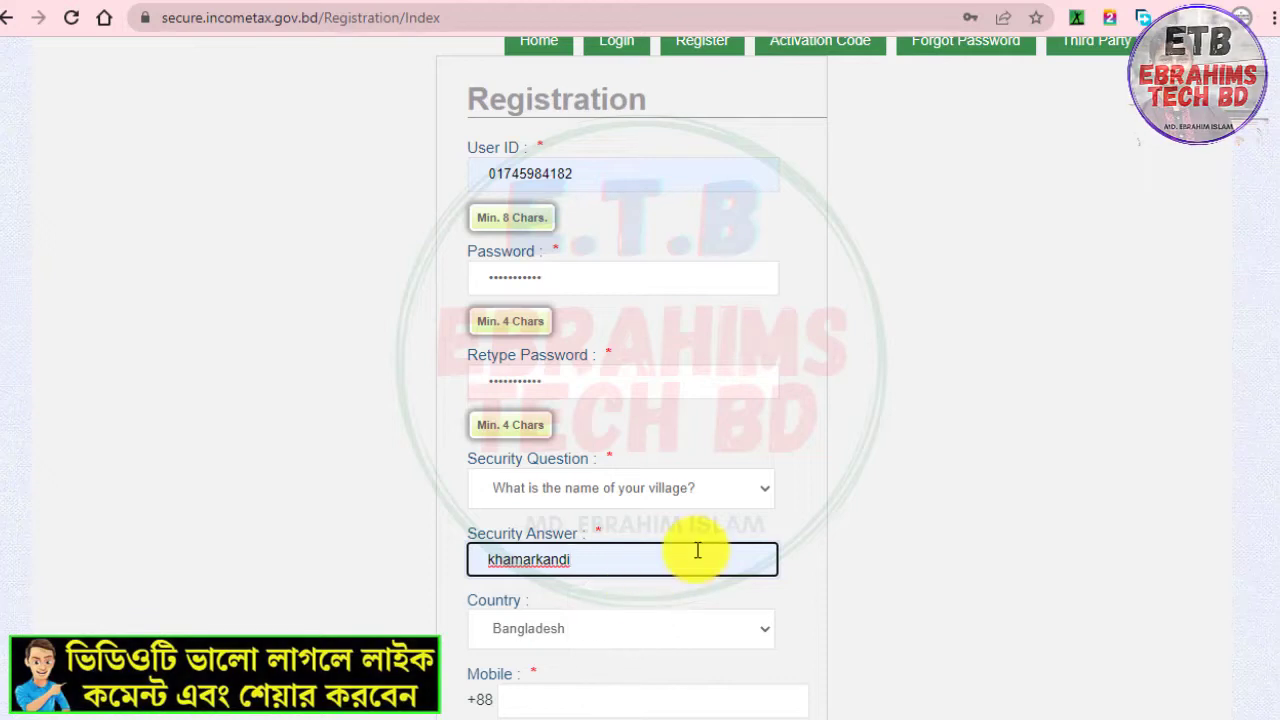
scroll(642, 563, "down", 1)
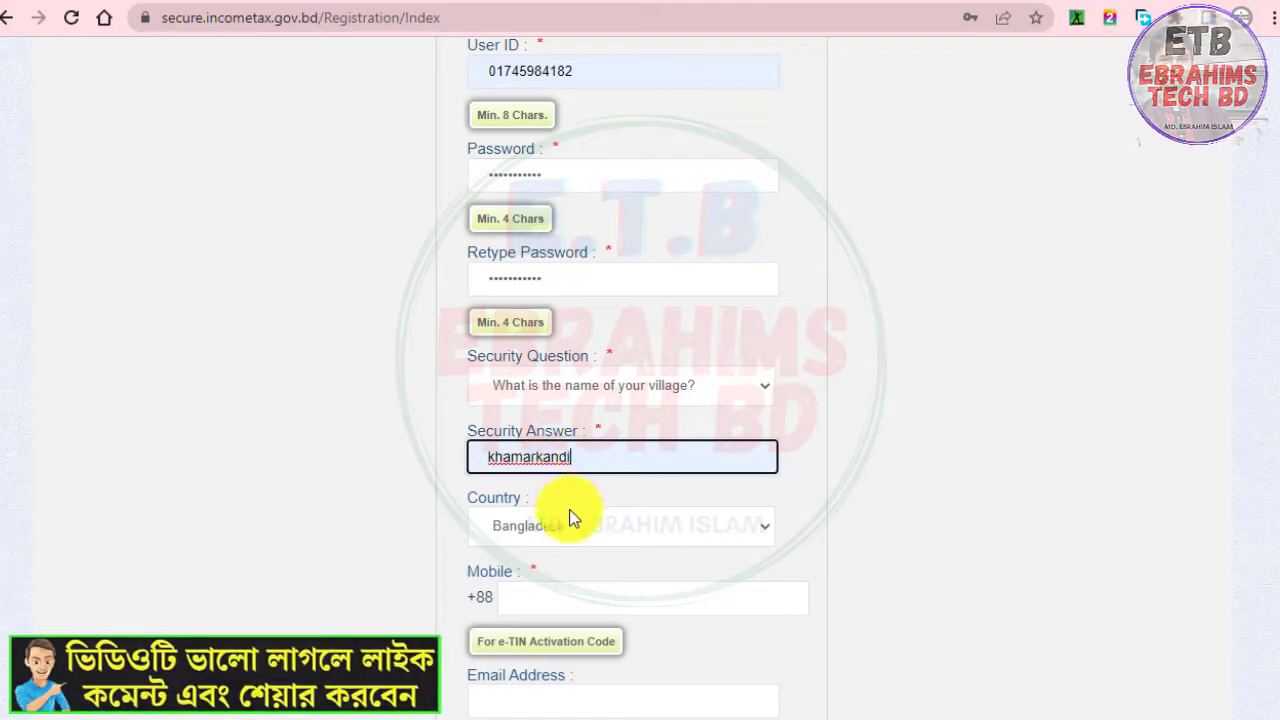
Fill the Mobile field with the user's mobile number from the autofill suggestion
left_click(550, 604)
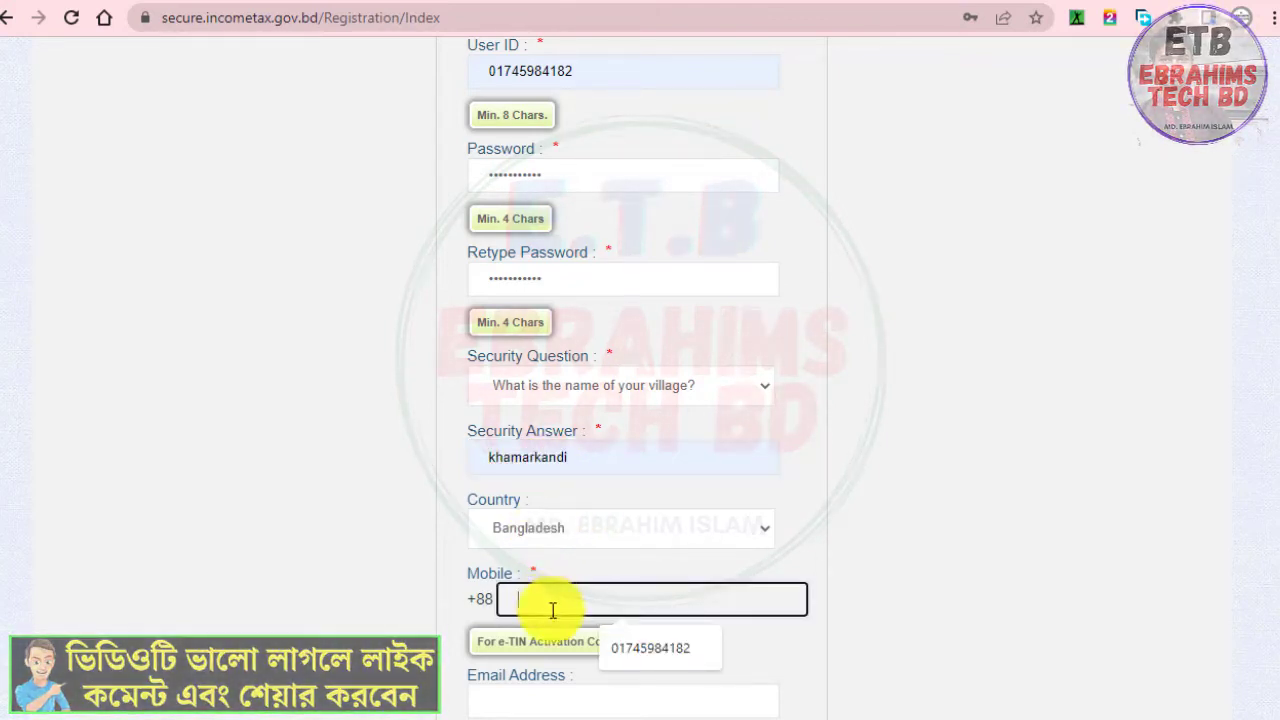
left_click(664, 658)
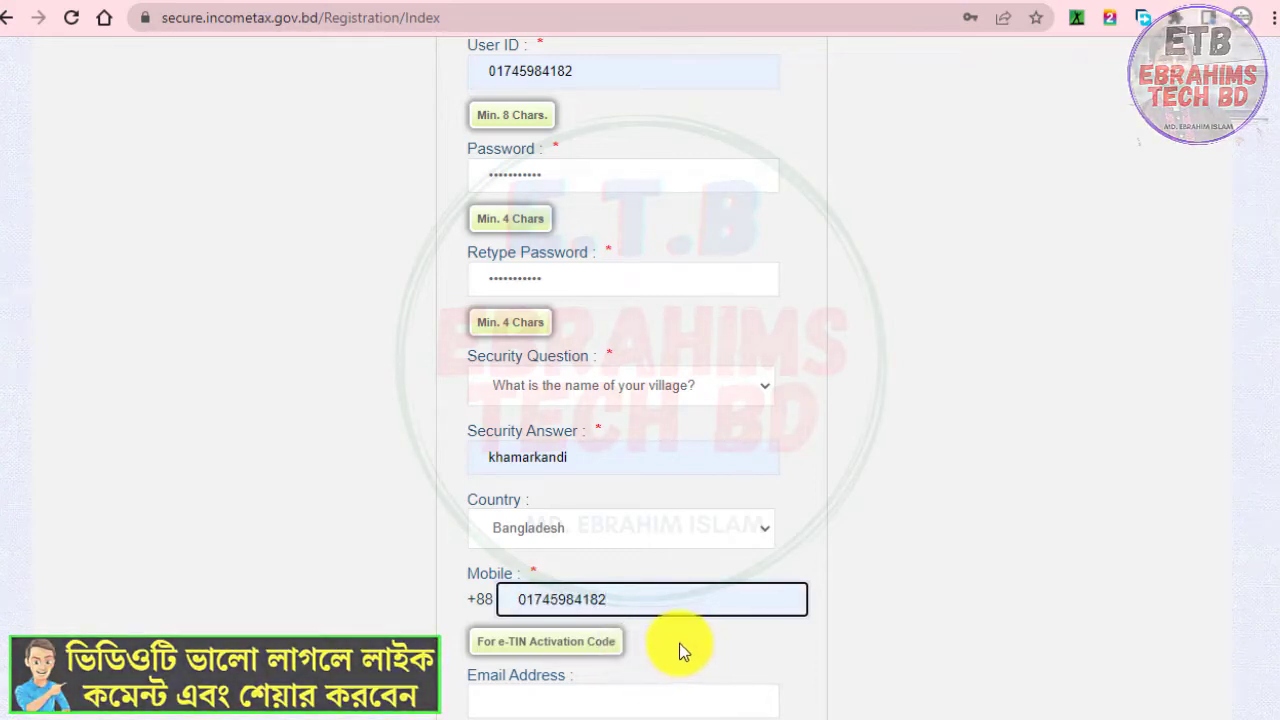
left_click(727, 573)
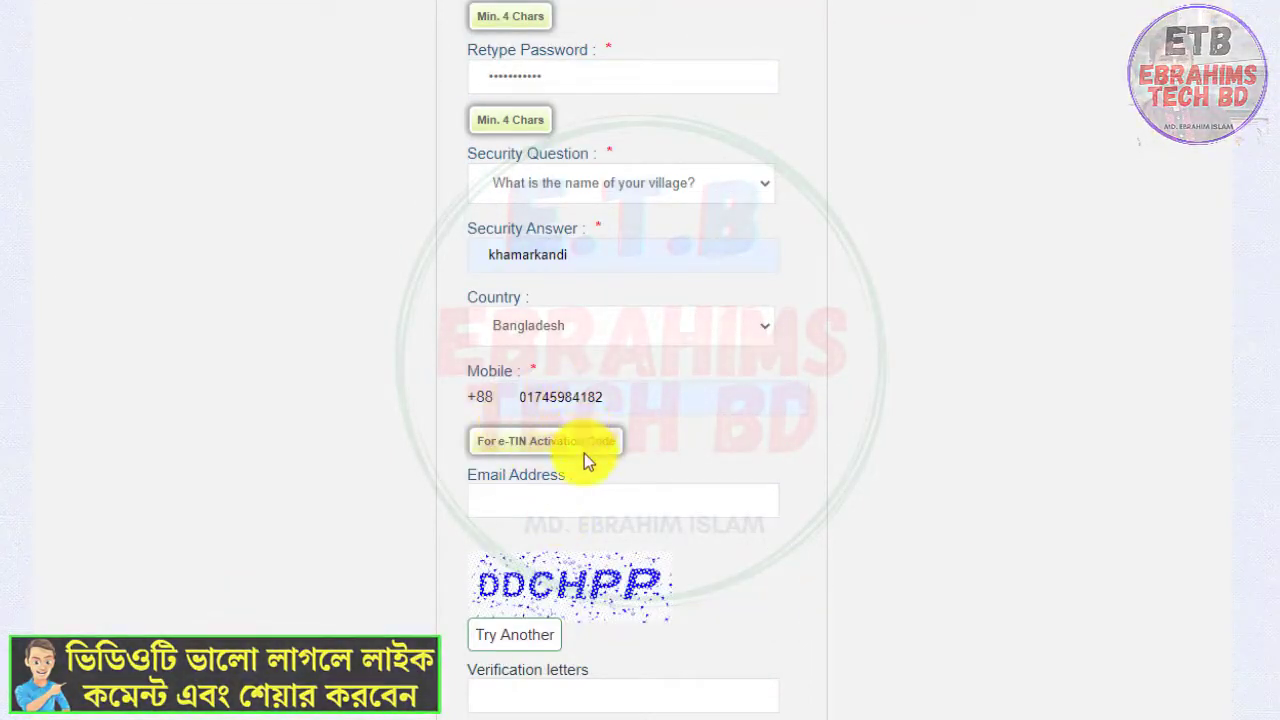
Request a new captcha image and enter its letters in the Verification letters field, leaving the email empty
left_click(558, 505)
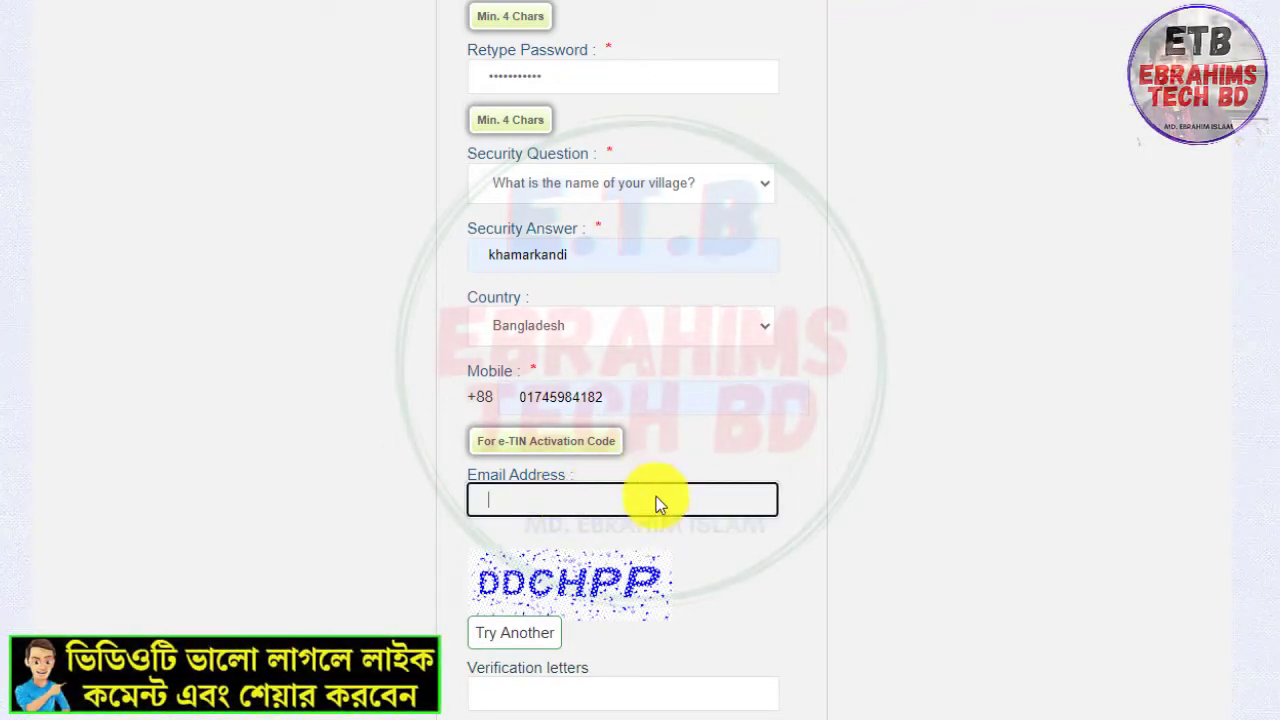
scroll(617, 423, "down", 2)
scroll(638, 380, "down", 1)
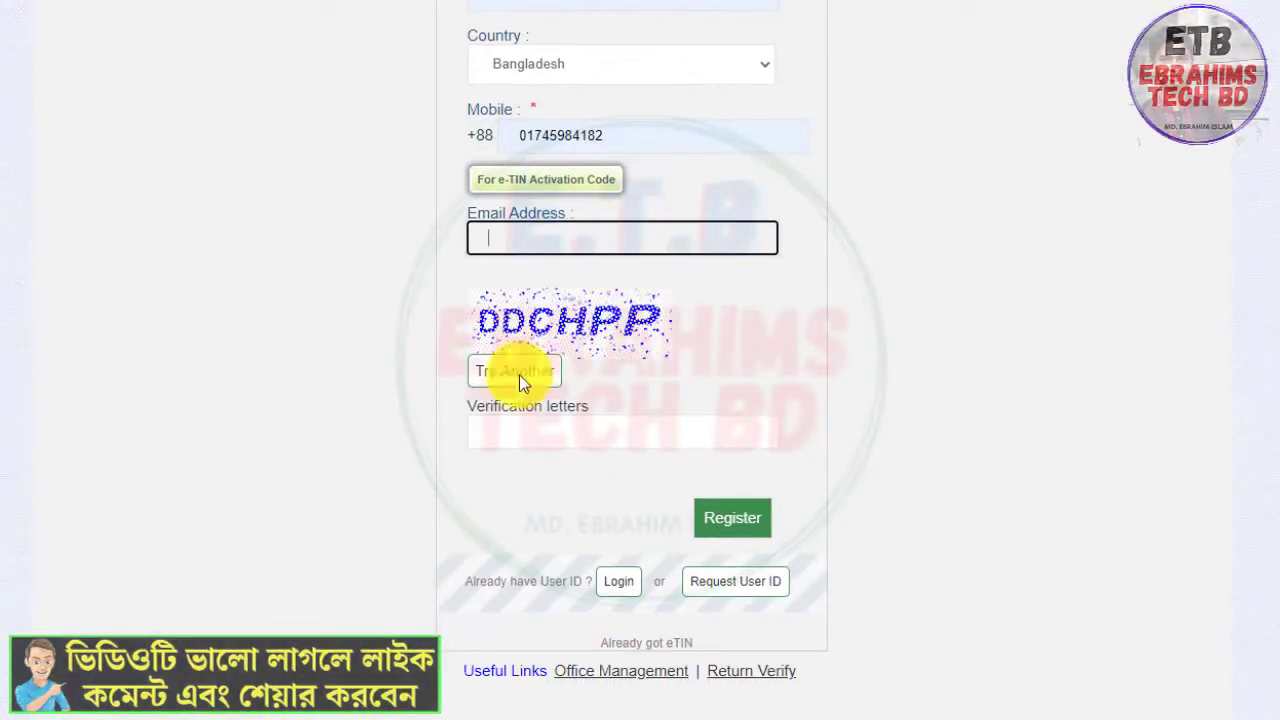
left_click(519, 437)
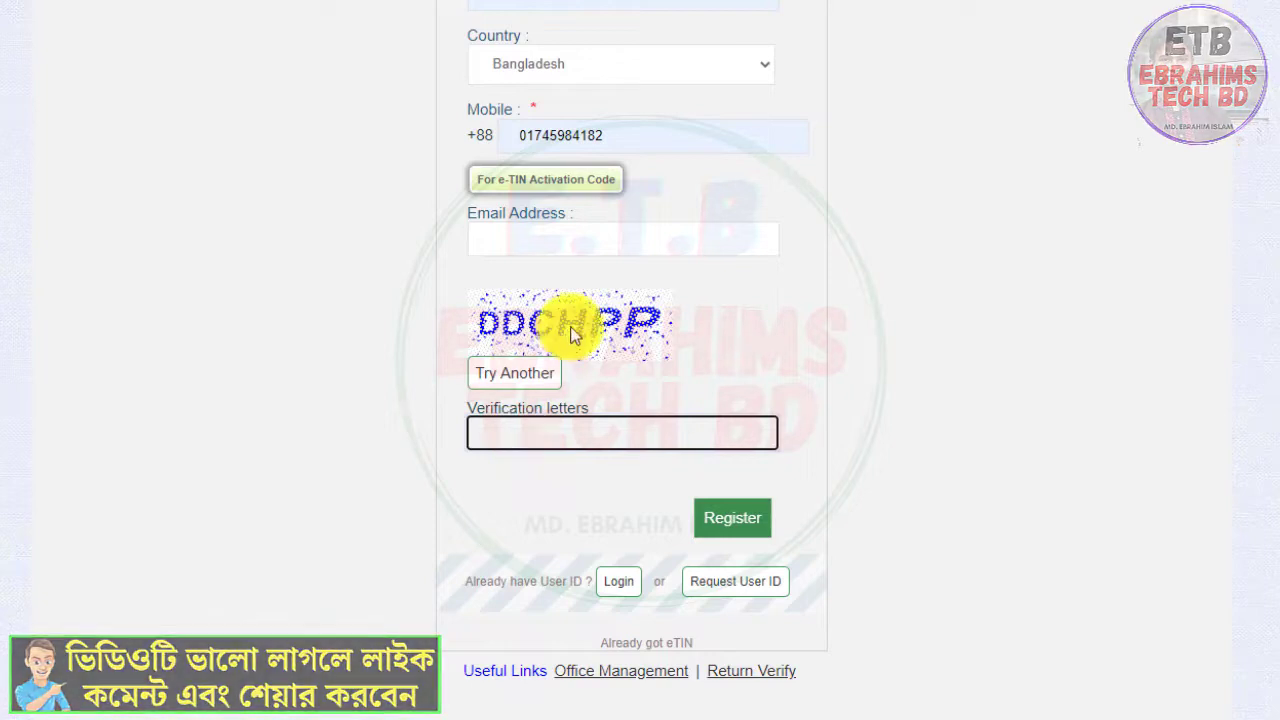
left_click(529, 370)
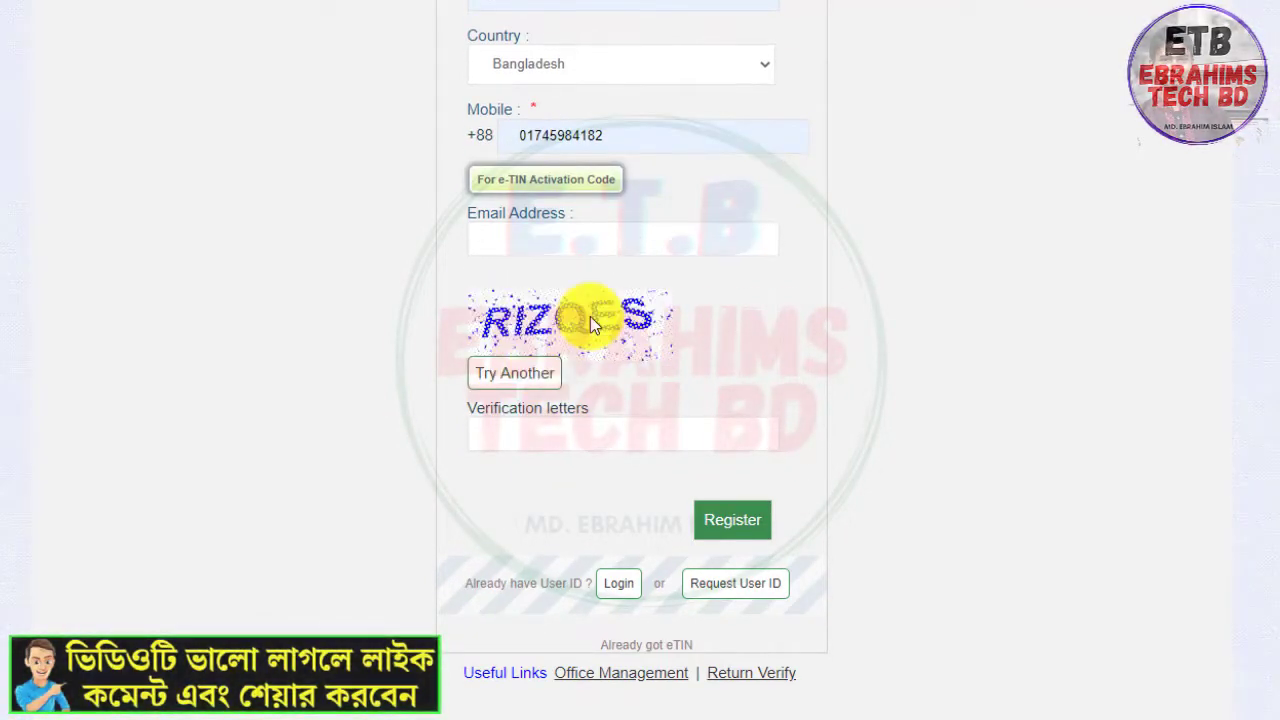
left_click(557, 437)
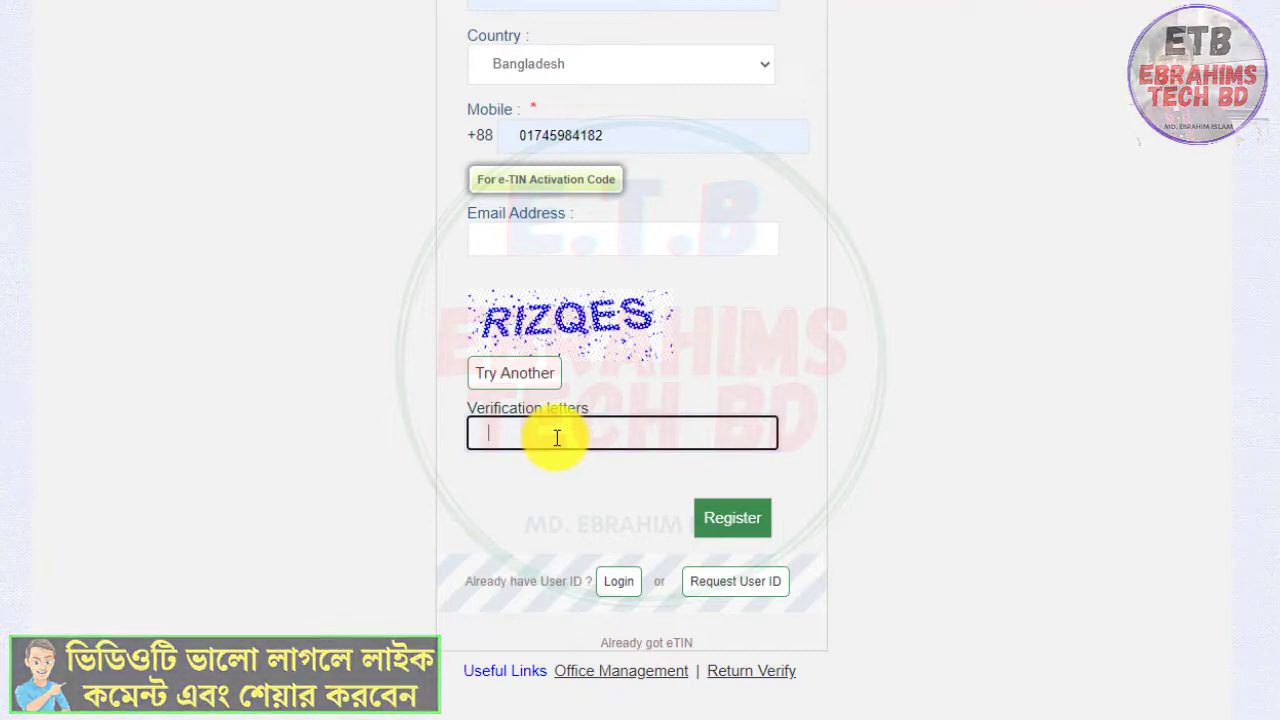
type("RIZQE")
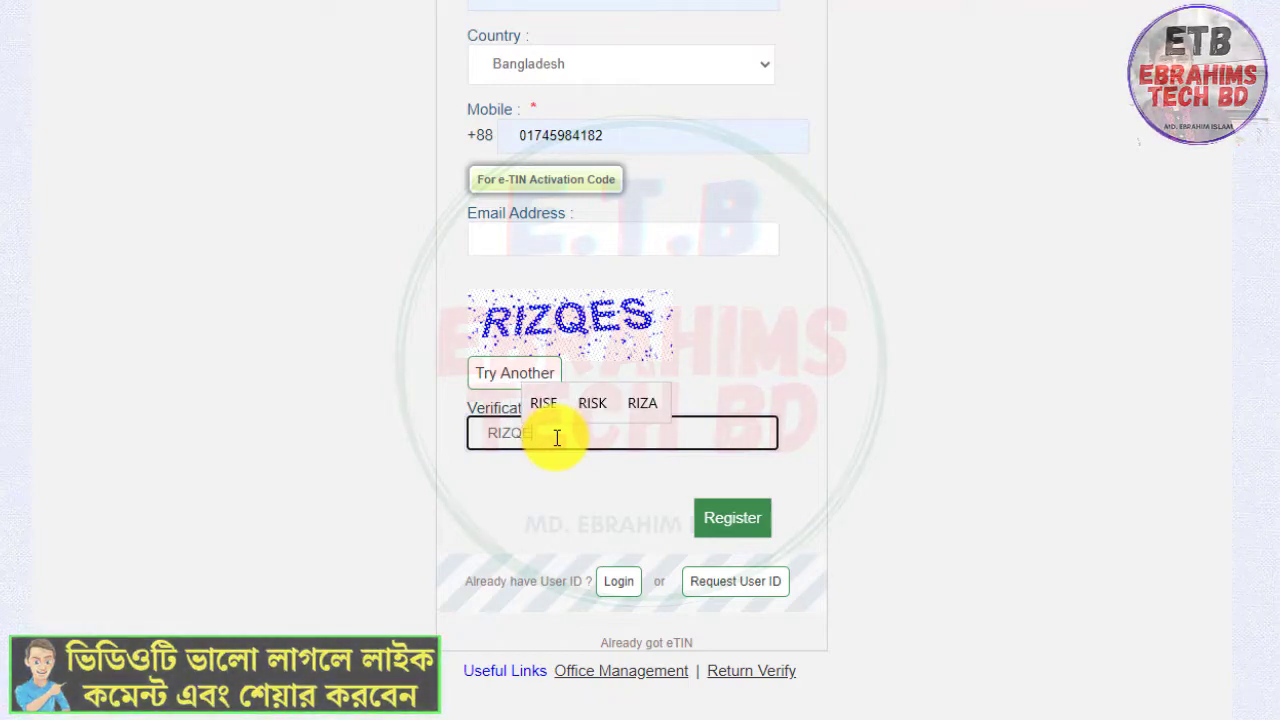
type("S")
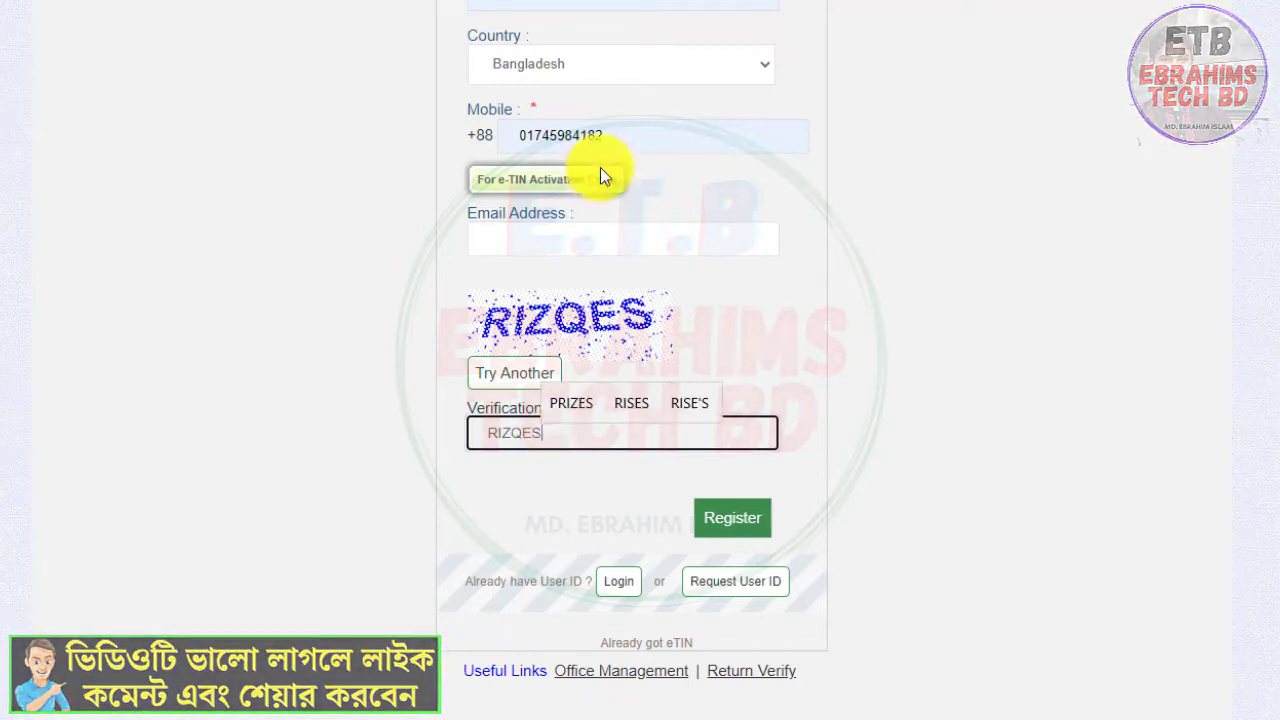
Submit the registration form
scroll(622, 163, "up", 6)
scroll(634, 397, "down", 5)
scroll(705, 537, "down", 1)
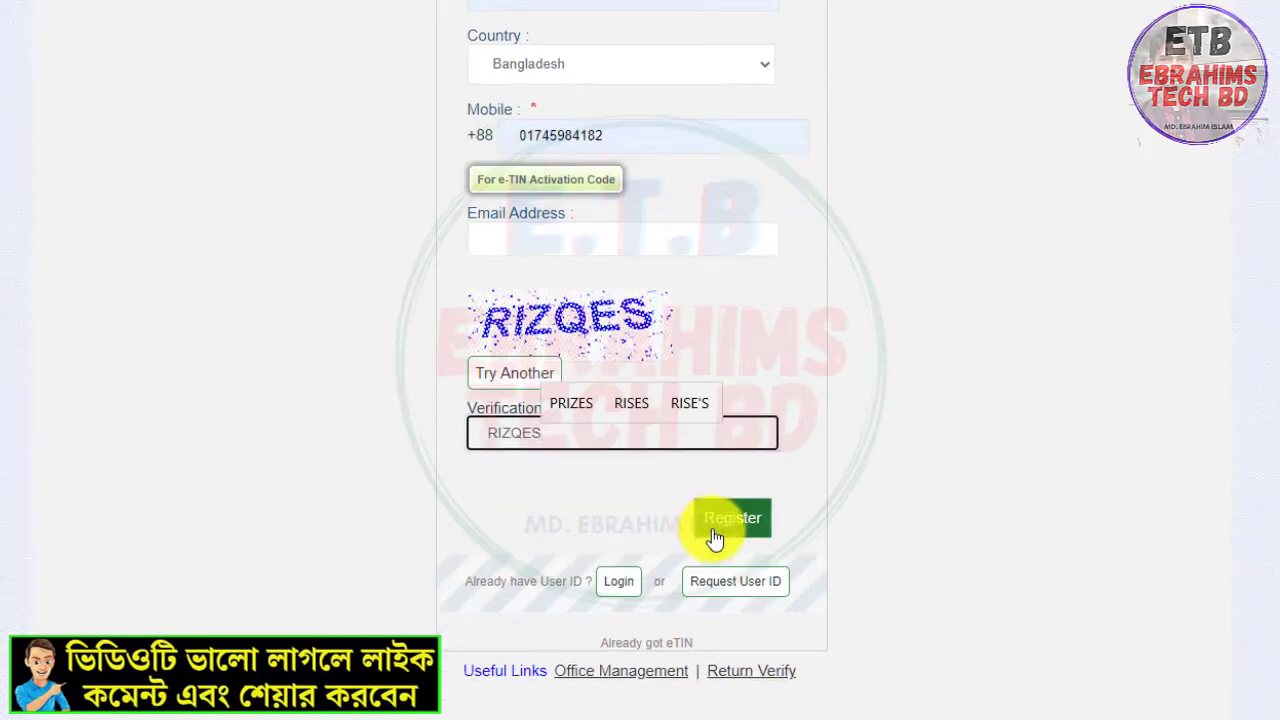
left_click(723, 528)
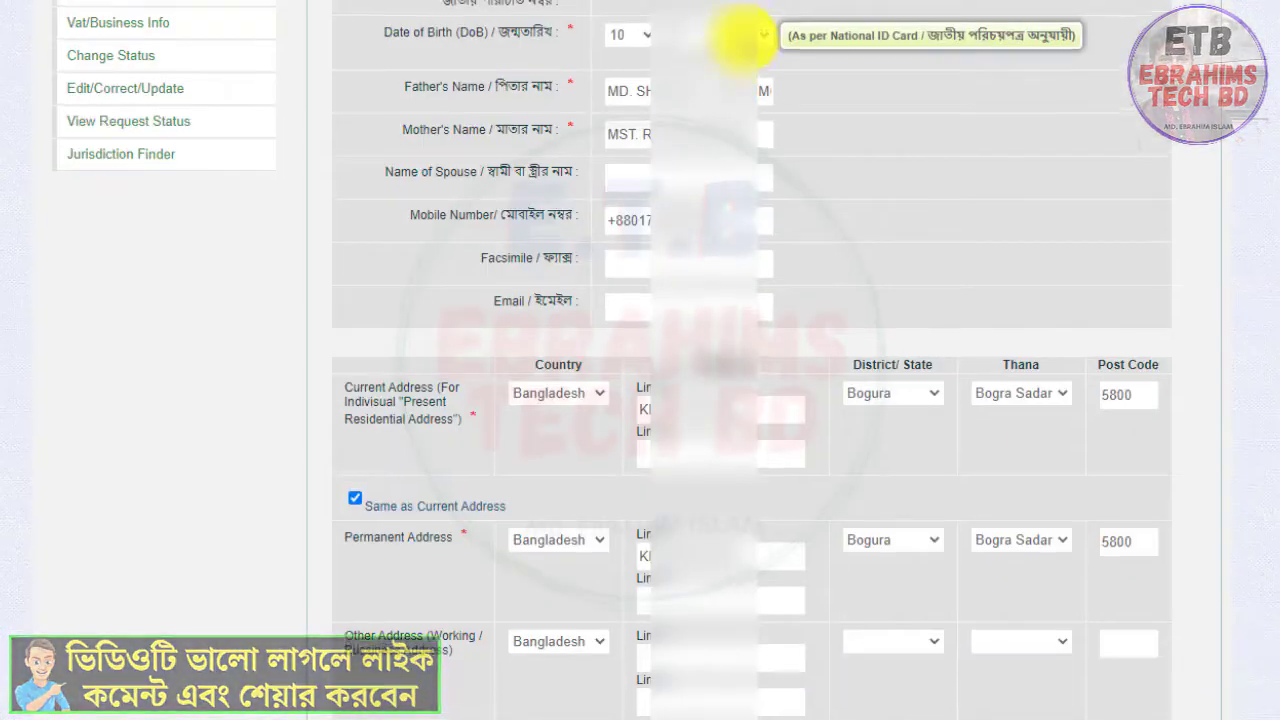
Review the prefilled basic information and addresses, then continue to the next step of the TIN application
scroll(780, 110, "up", 4)
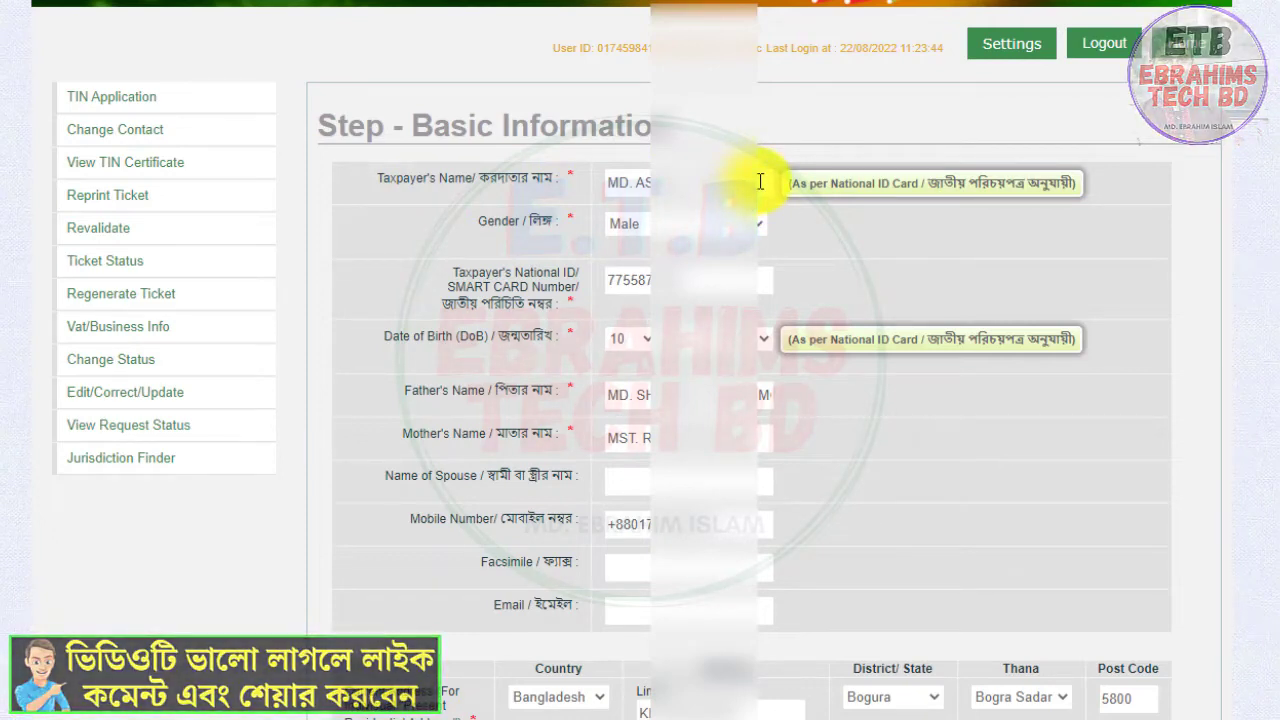
left_click(641, 234)
left_click(641, 228)
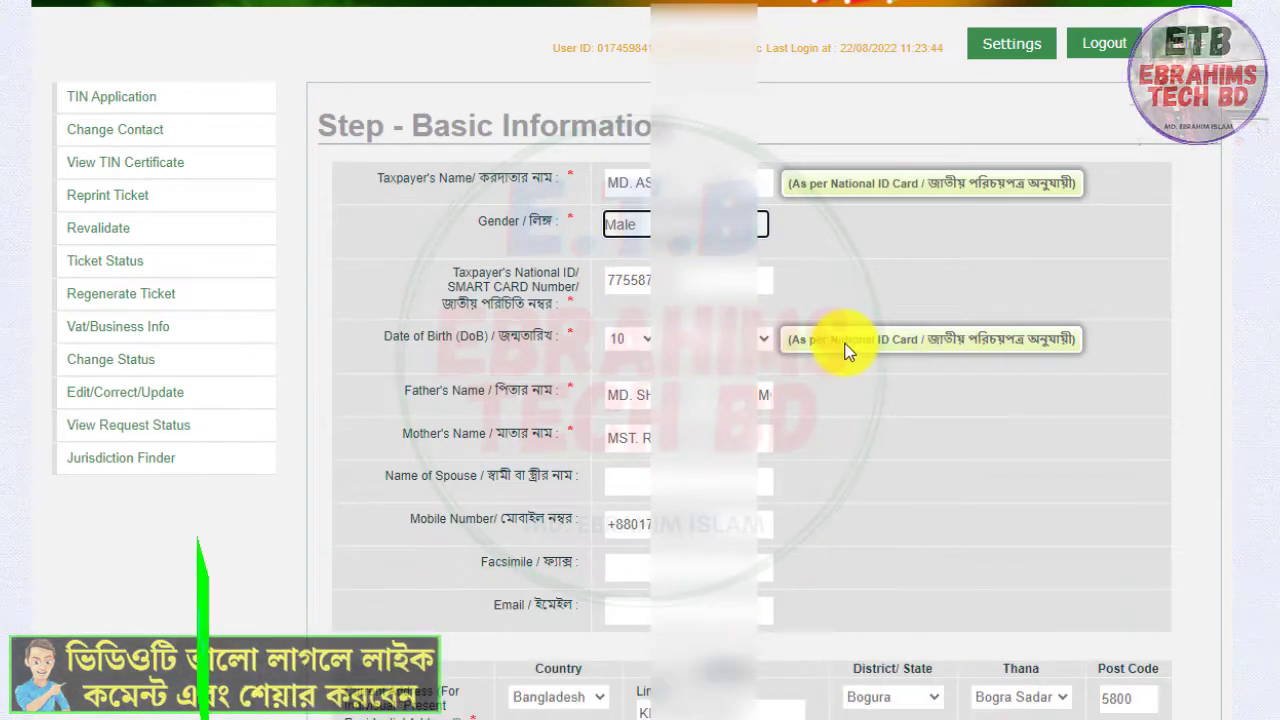
scroll(880, 370, "down", 1)
scroll(902, 372, "down", 3)
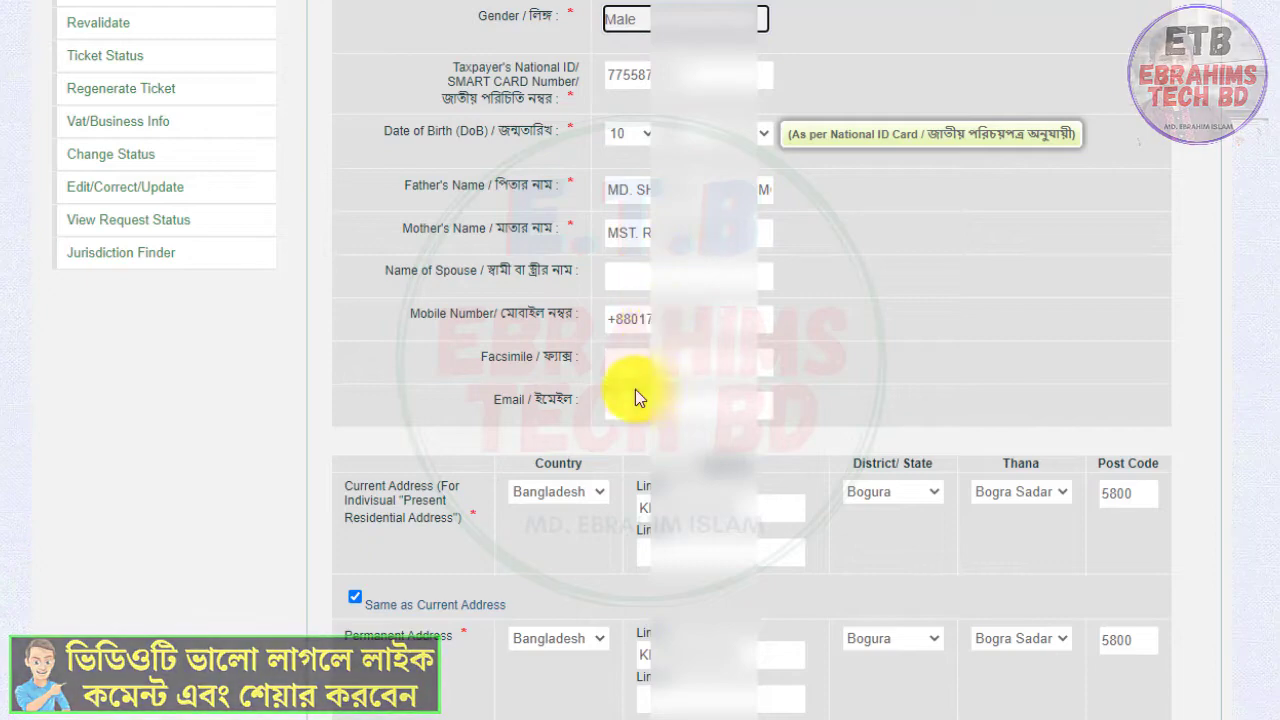
scroll(660, 403, "down", 1)
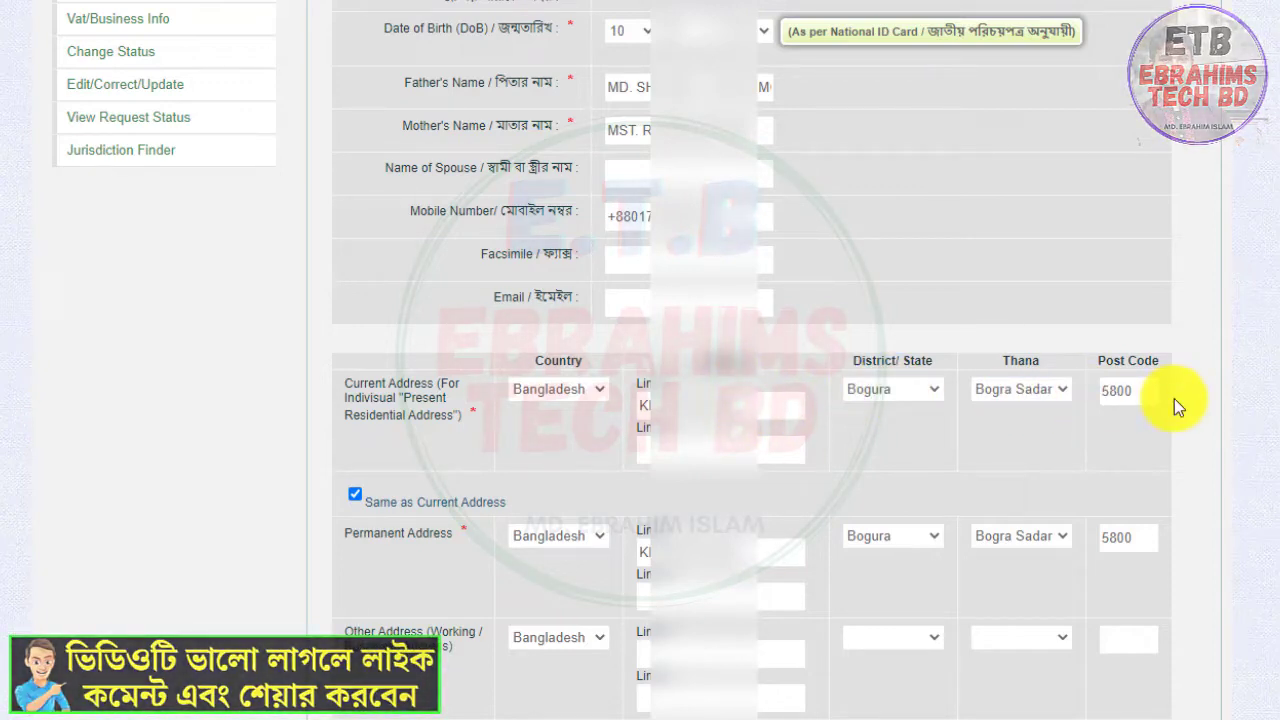
scroll(557, 320, "down", 1)
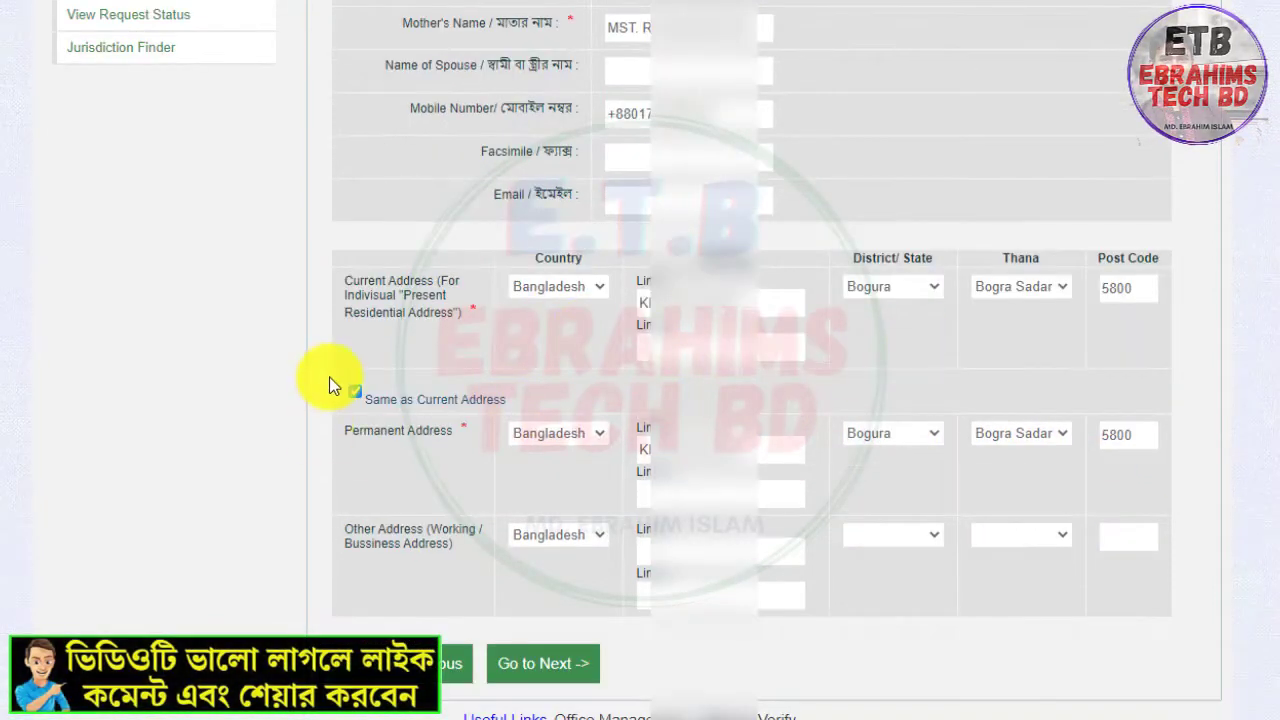
scroll(686, 183, "up", 2)
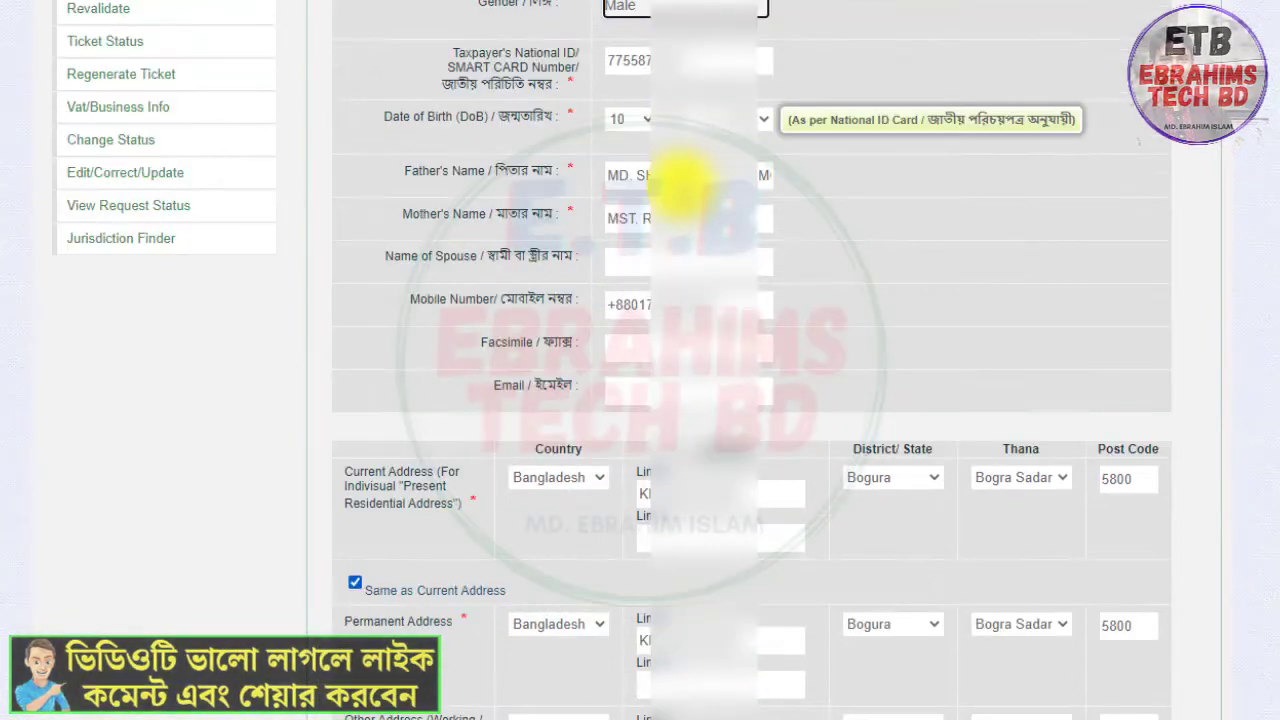
scroll(620, 440, "down", 3)
left_click(531, 618)
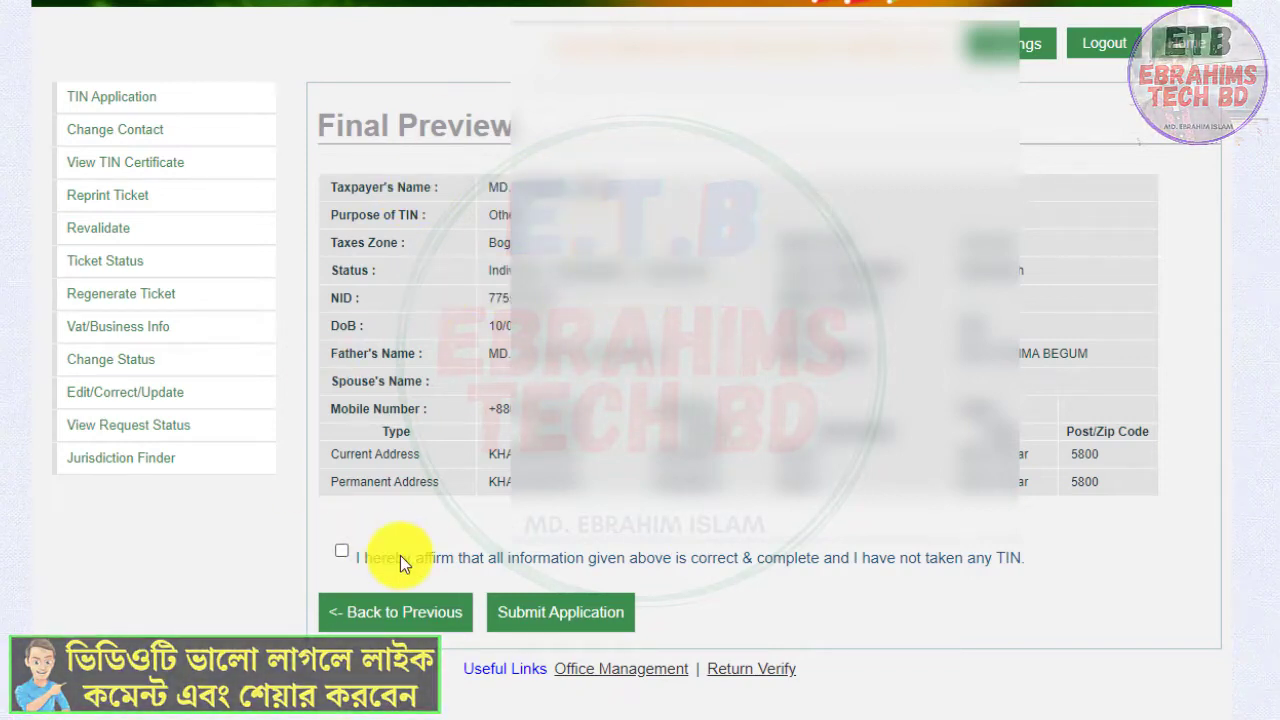
Tick the affirmation that all information is correct and submit the application
left_click(343, 552)
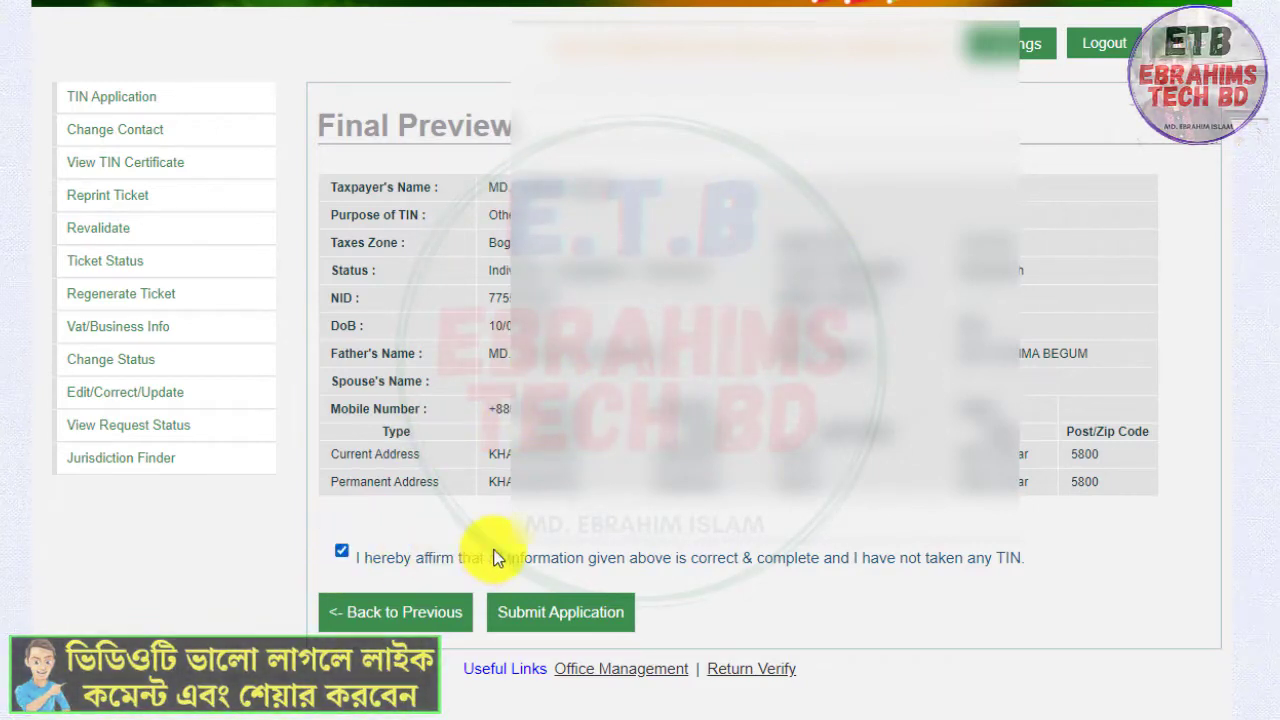
left_click(608, 622)
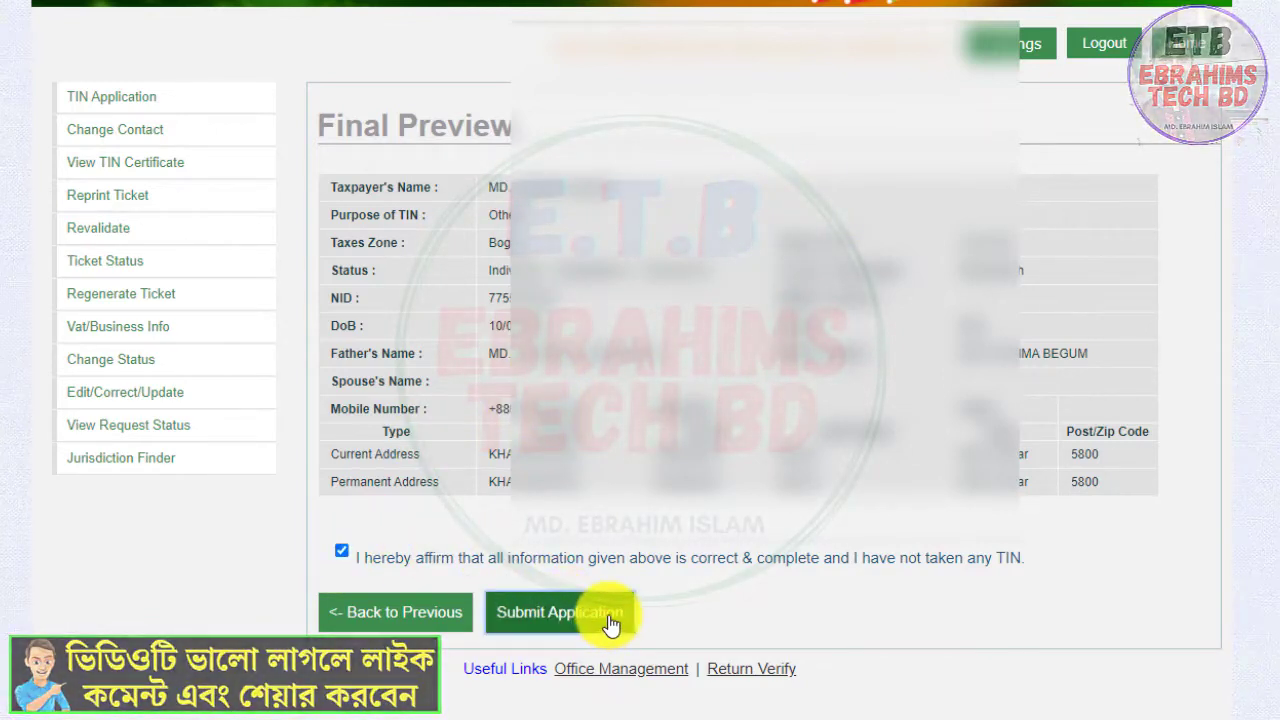
Scroll through the issued TIN details page to review the taxpayer's registration information
scroll(650, 525, "down", 2)
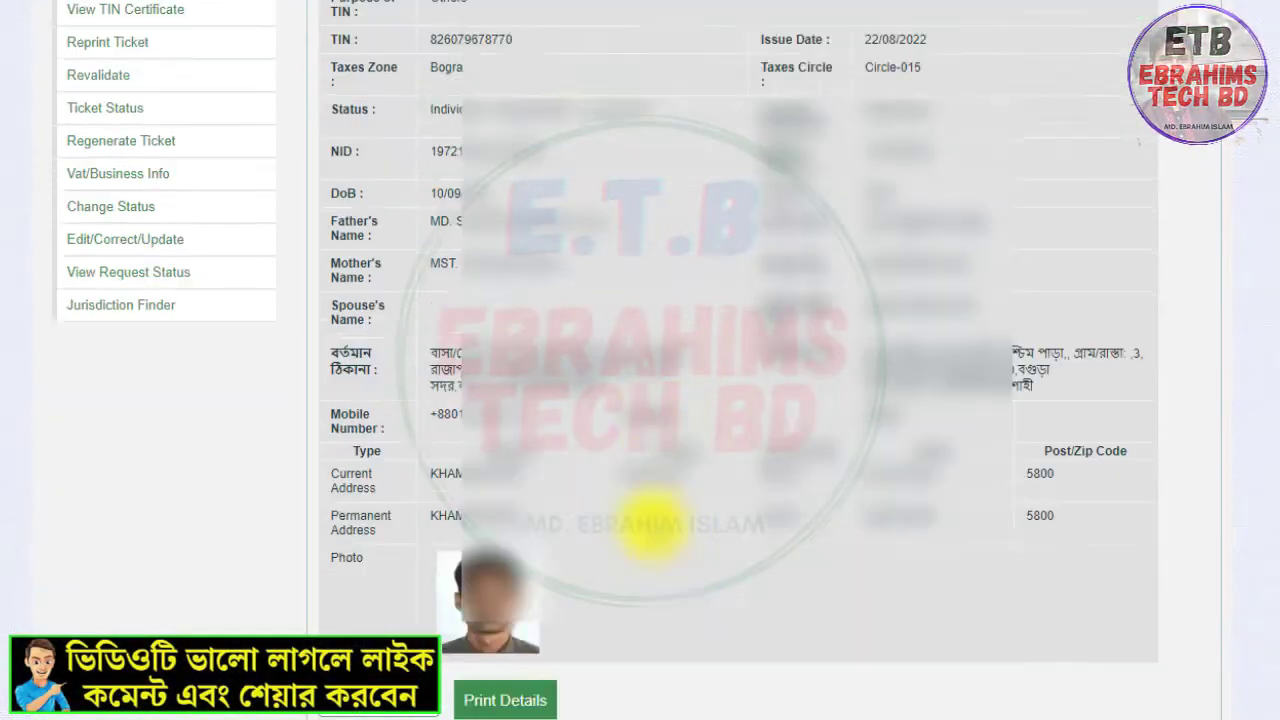
scroll(650, 525, "down", 1)
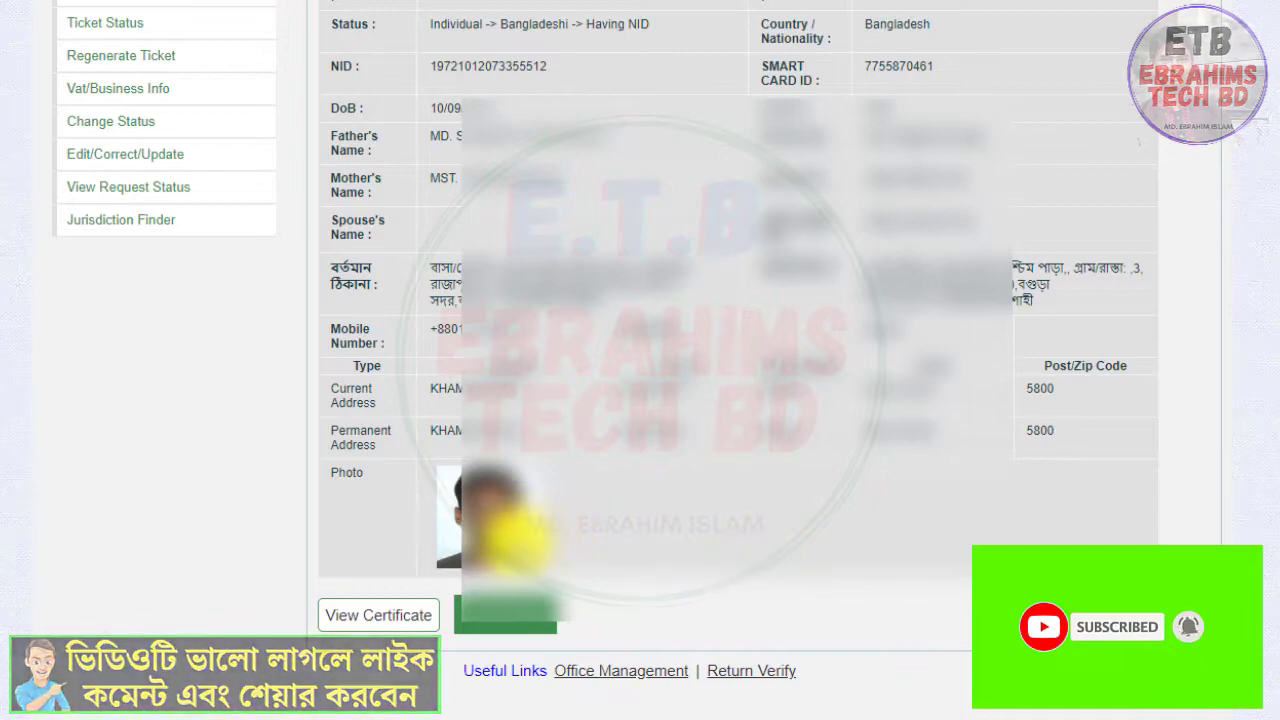
scroll(557, 457, "up", 3)
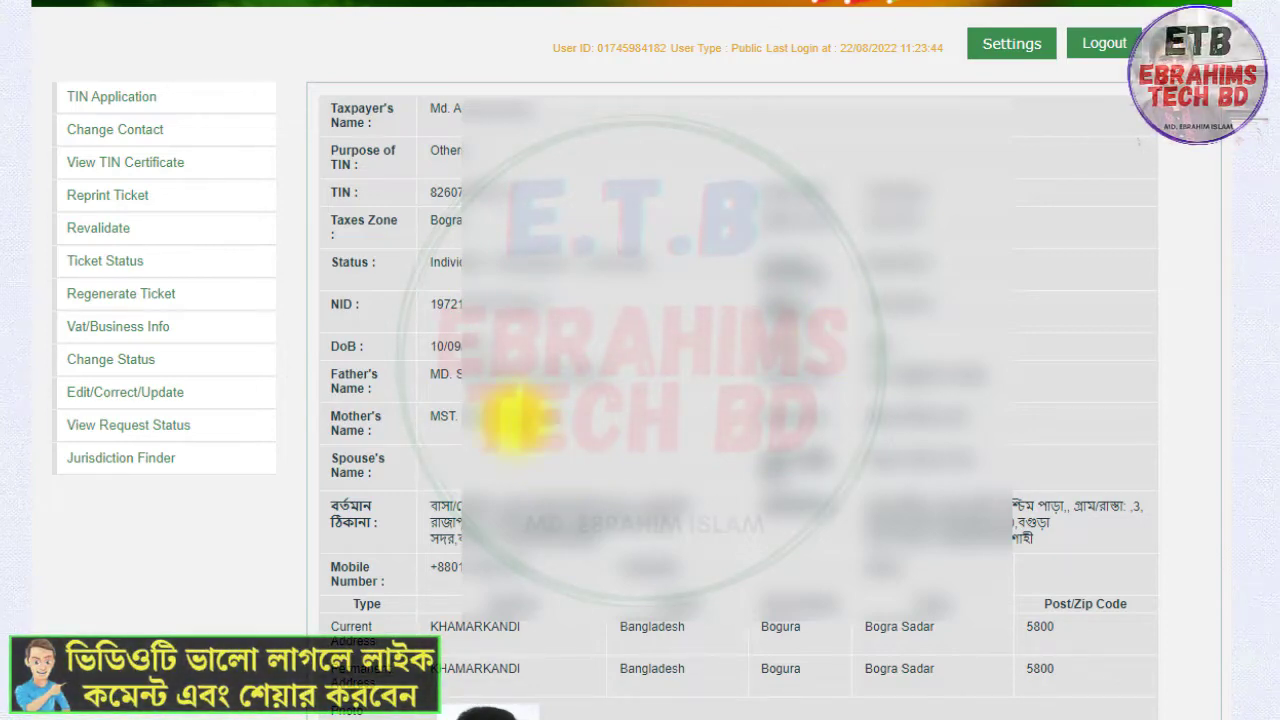
scroll(513, 465, "down", 3)
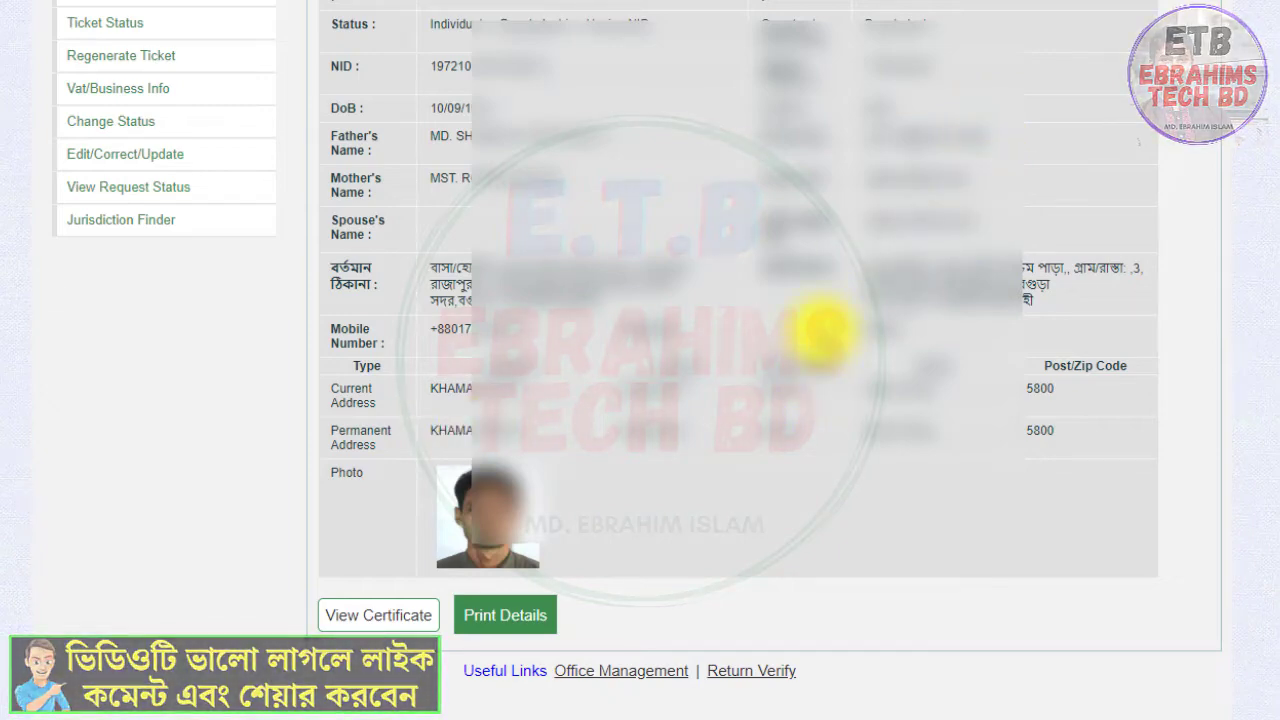
scroll(486, 523, "up", 3)
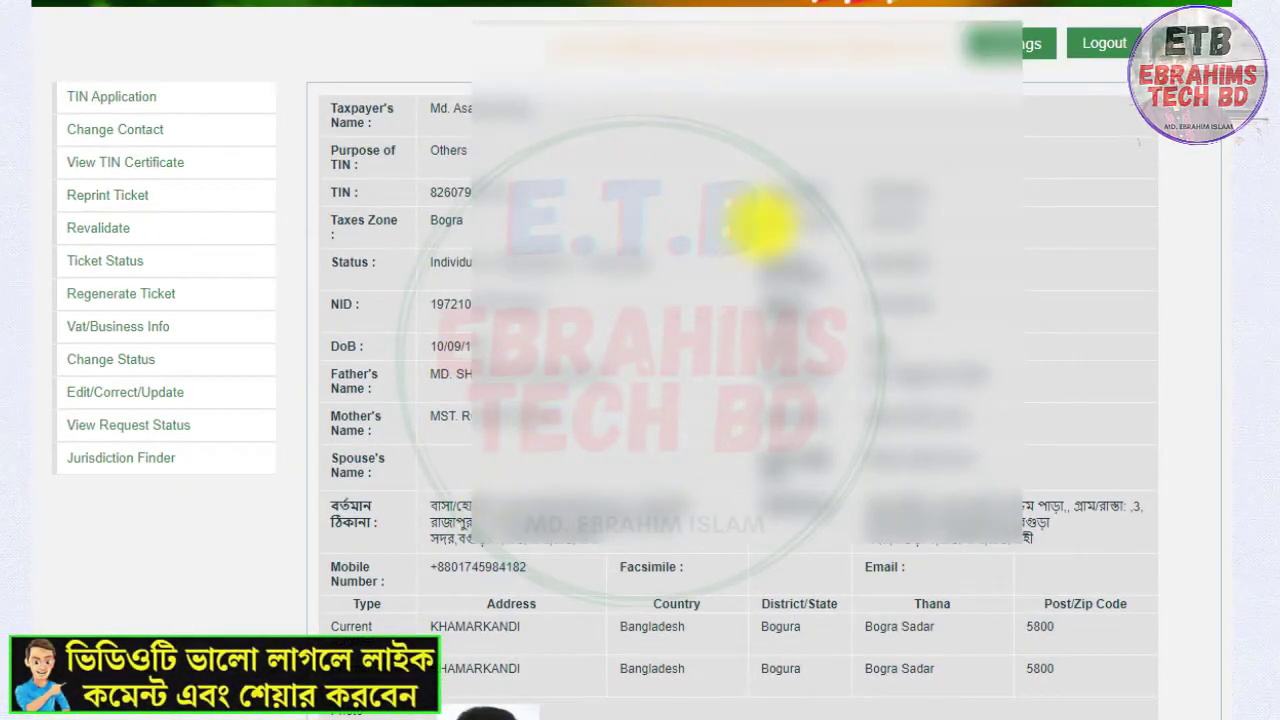
scroll(600, 440, "down", 3)
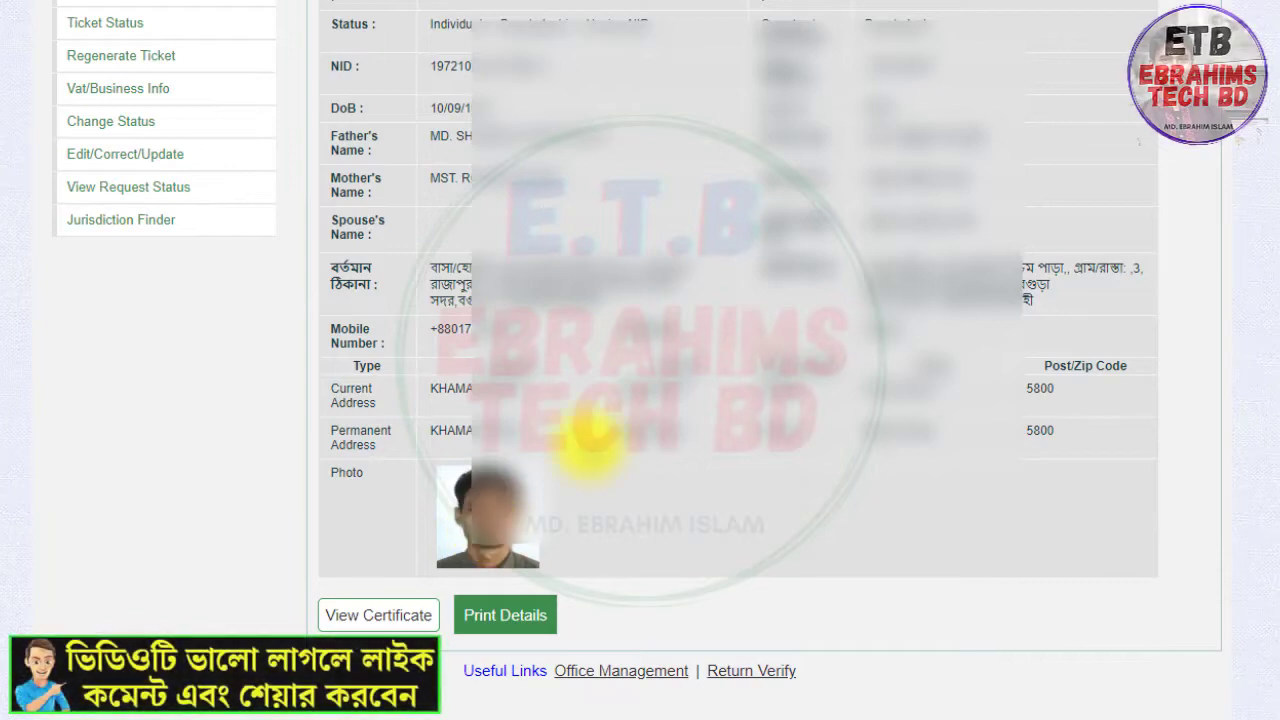
scroll(634, 372, "up", 3)
scroll(634, 374, "down", 3)
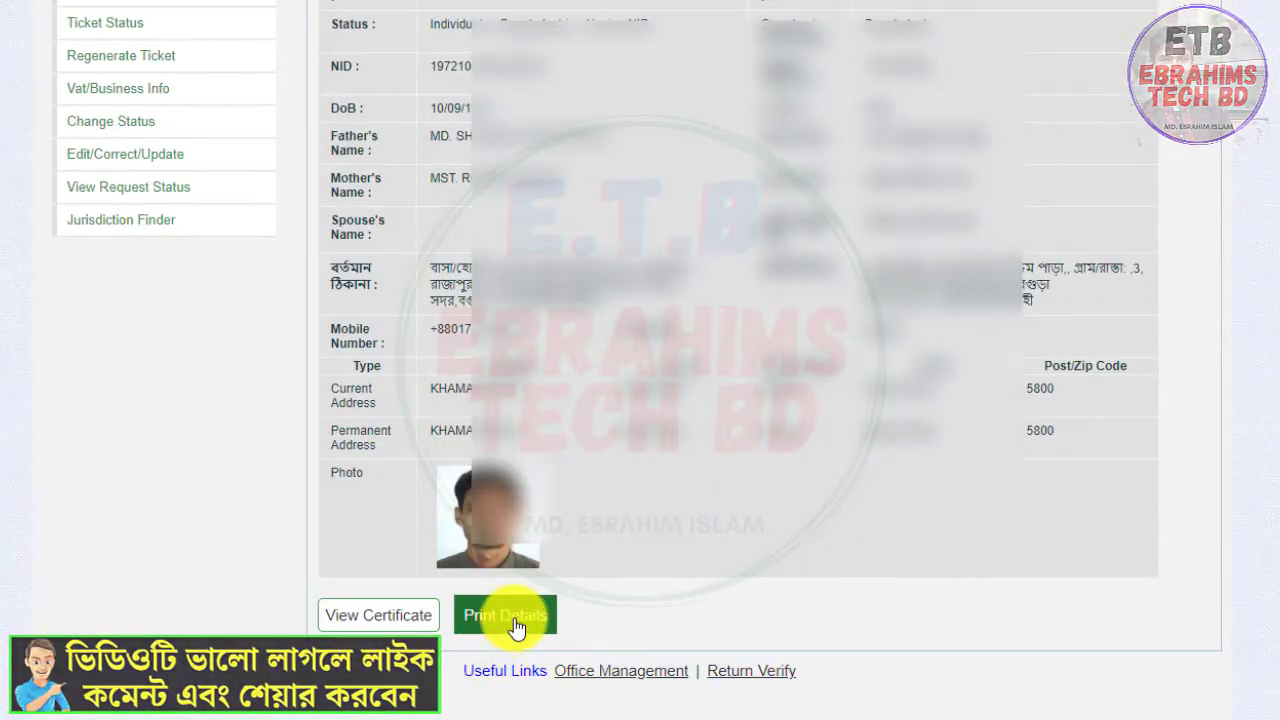
Open the print dialog for the TIN details and cancel it
left_click(517, 622)
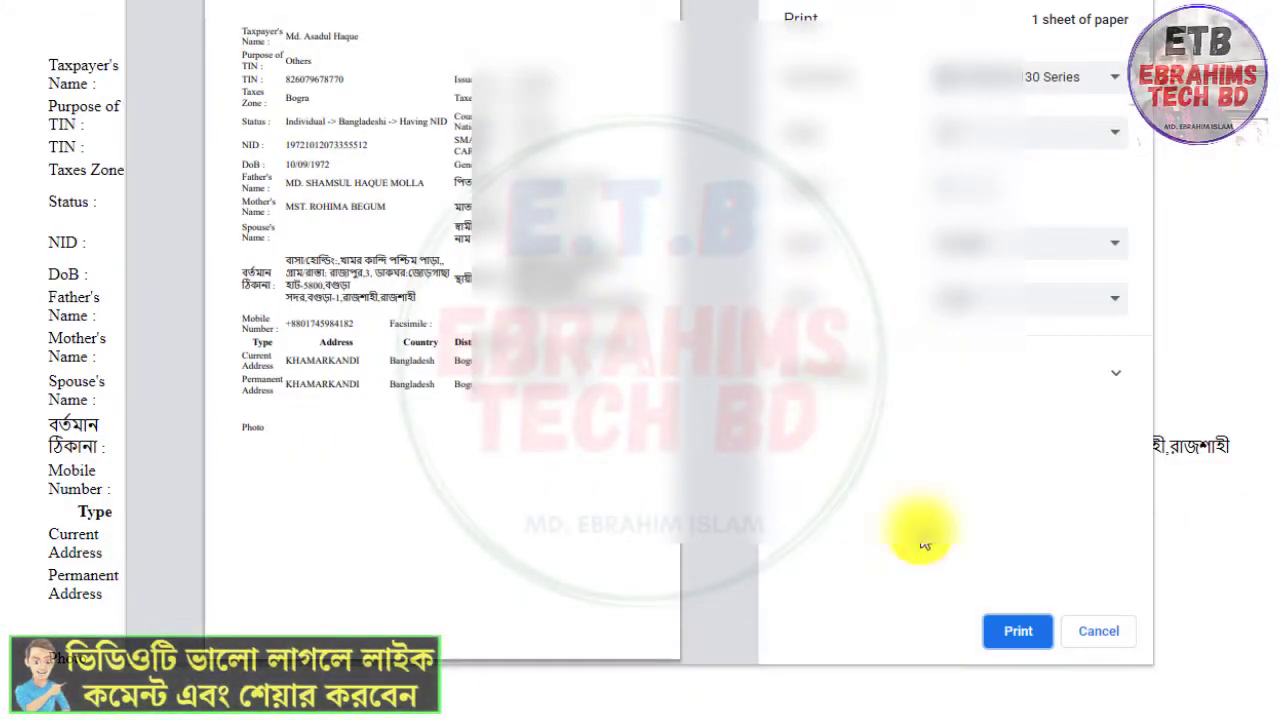
left_click(1098, 633)
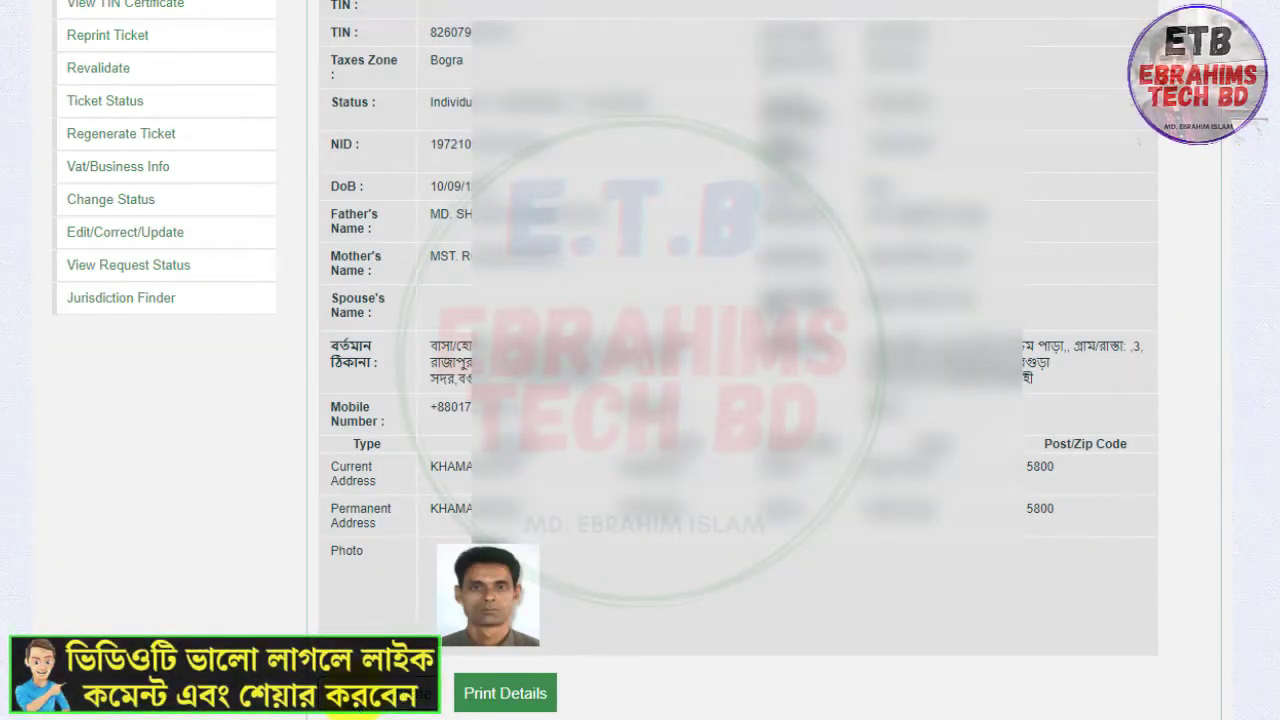
Open the TIN certificate and save it
left_click(352, 700)
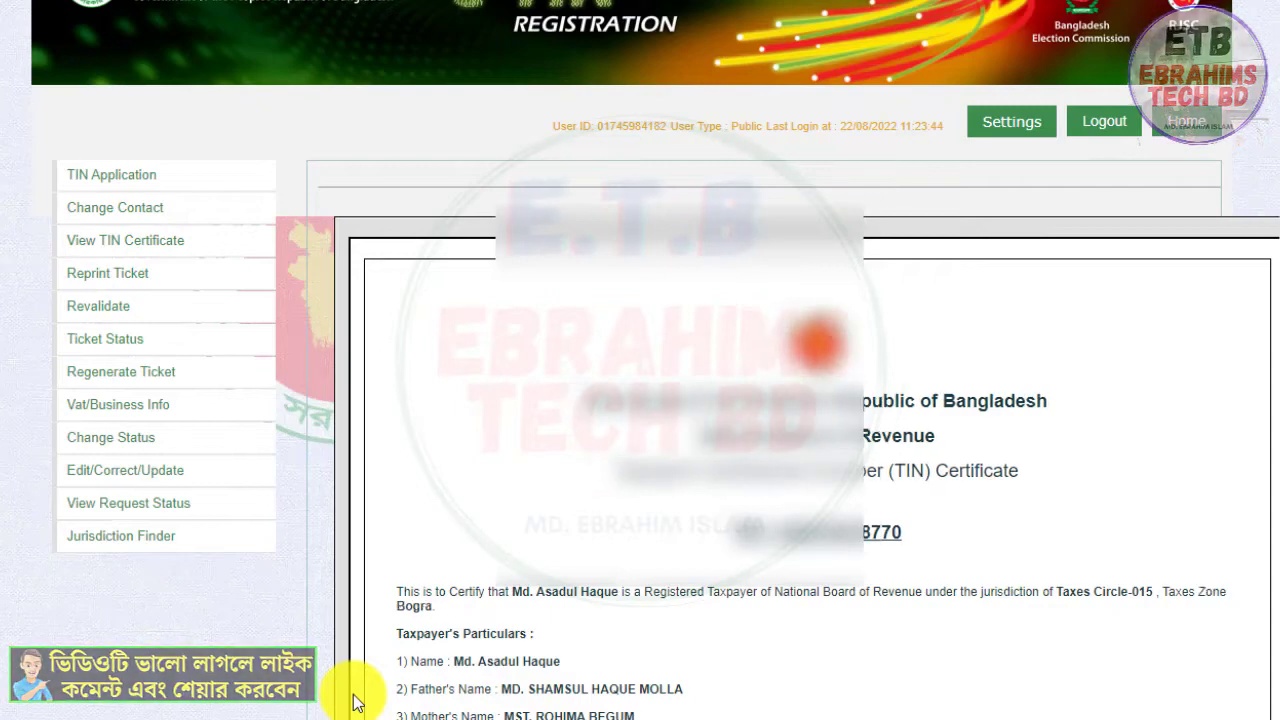
scroll(846, 614, "down", 2)
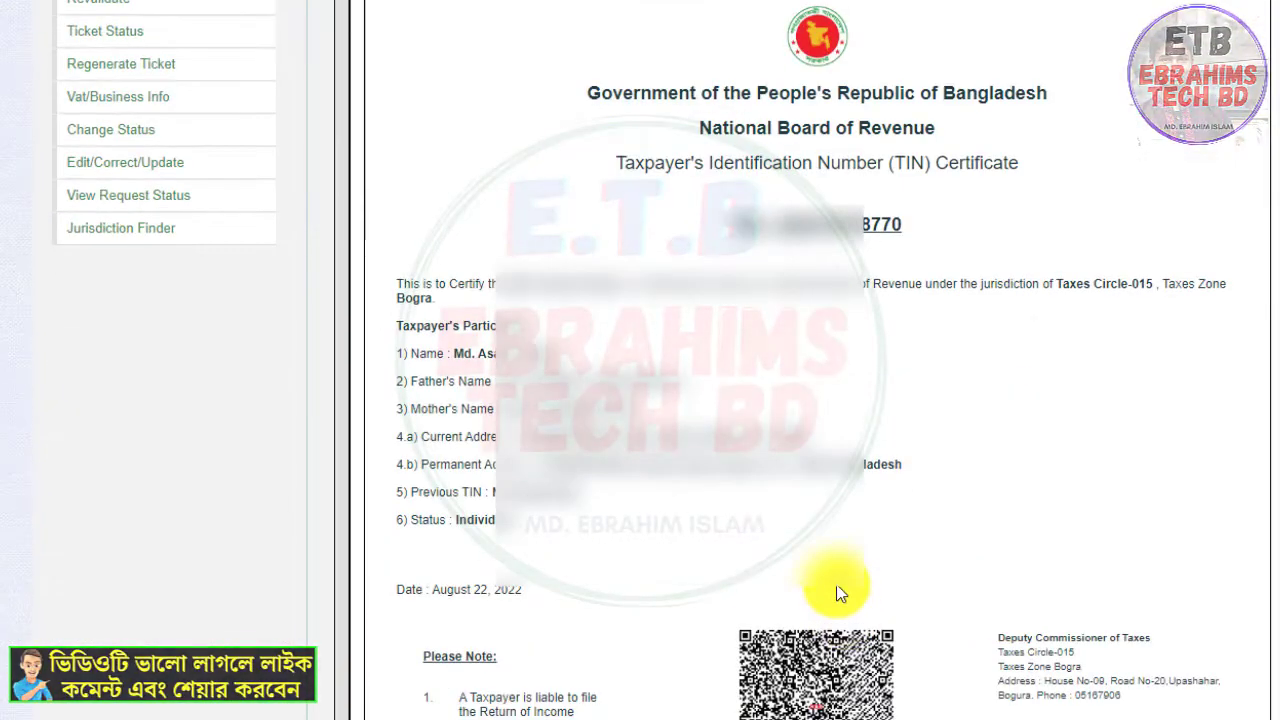
scroll(840, 591, "down", 5)
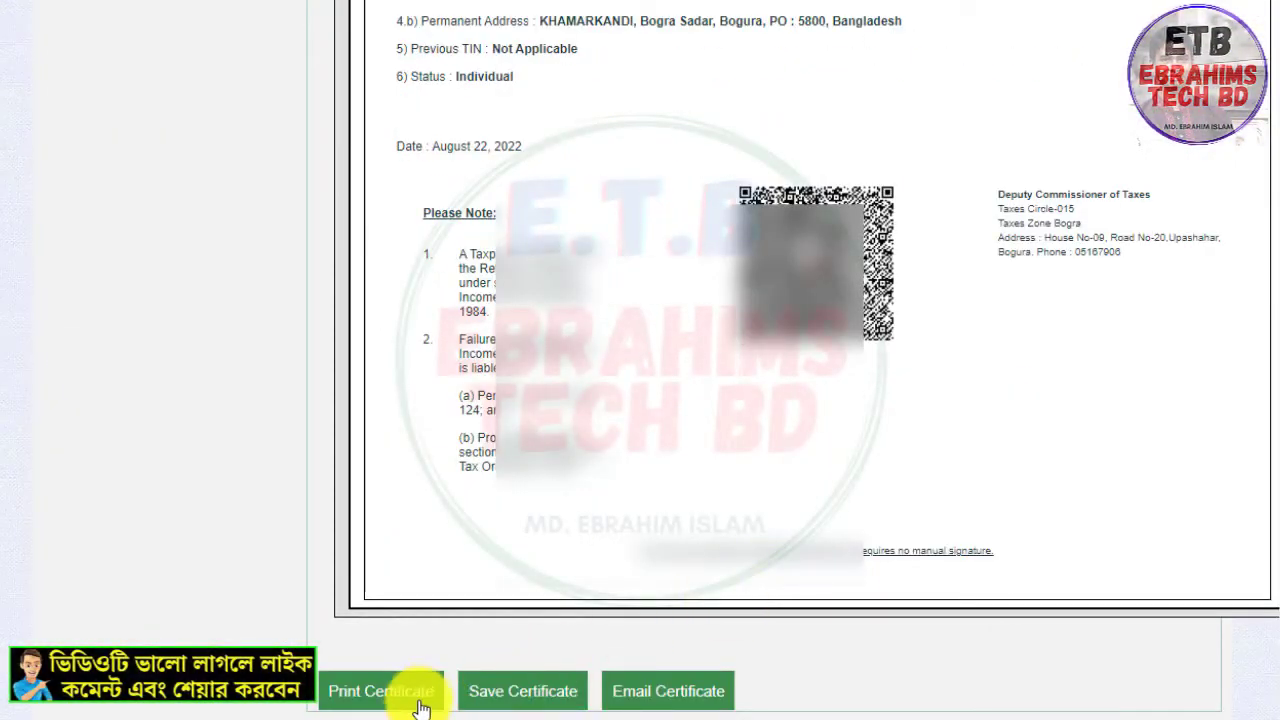
left_click(556, 703)
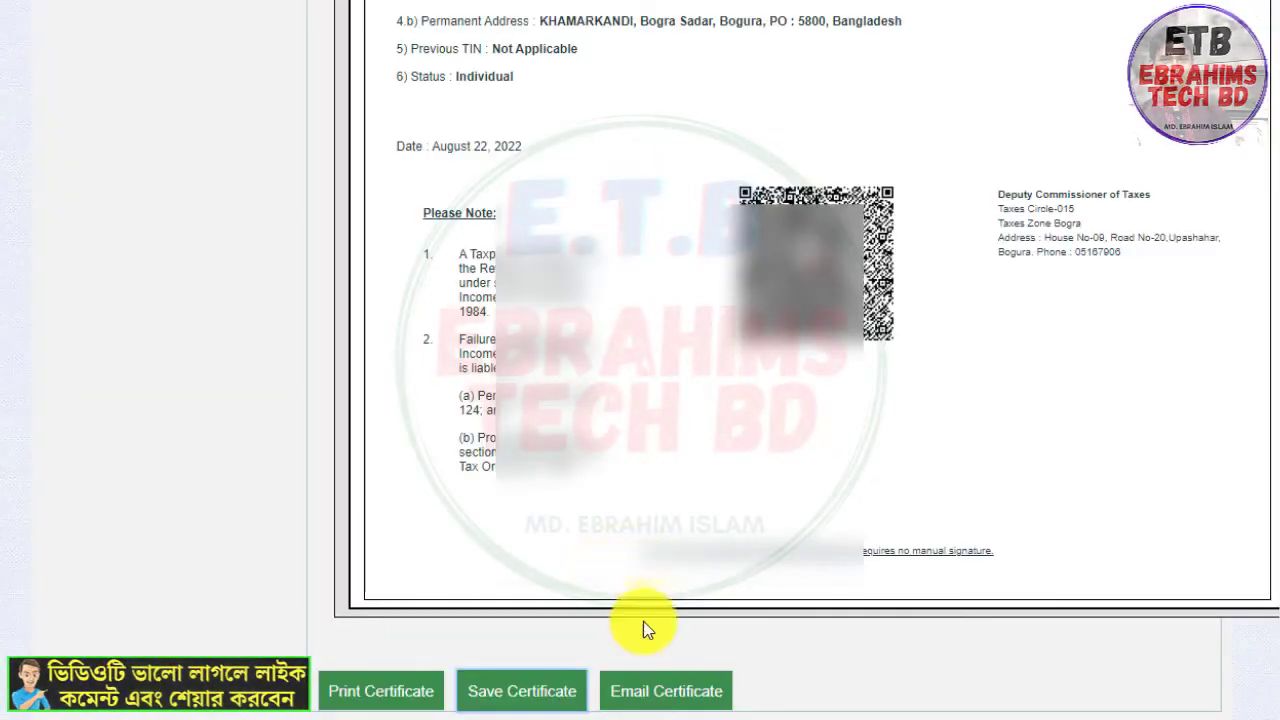
Open the printable version of the TIN certificate and examine its contents
scroll(664, 663, "up", 5)
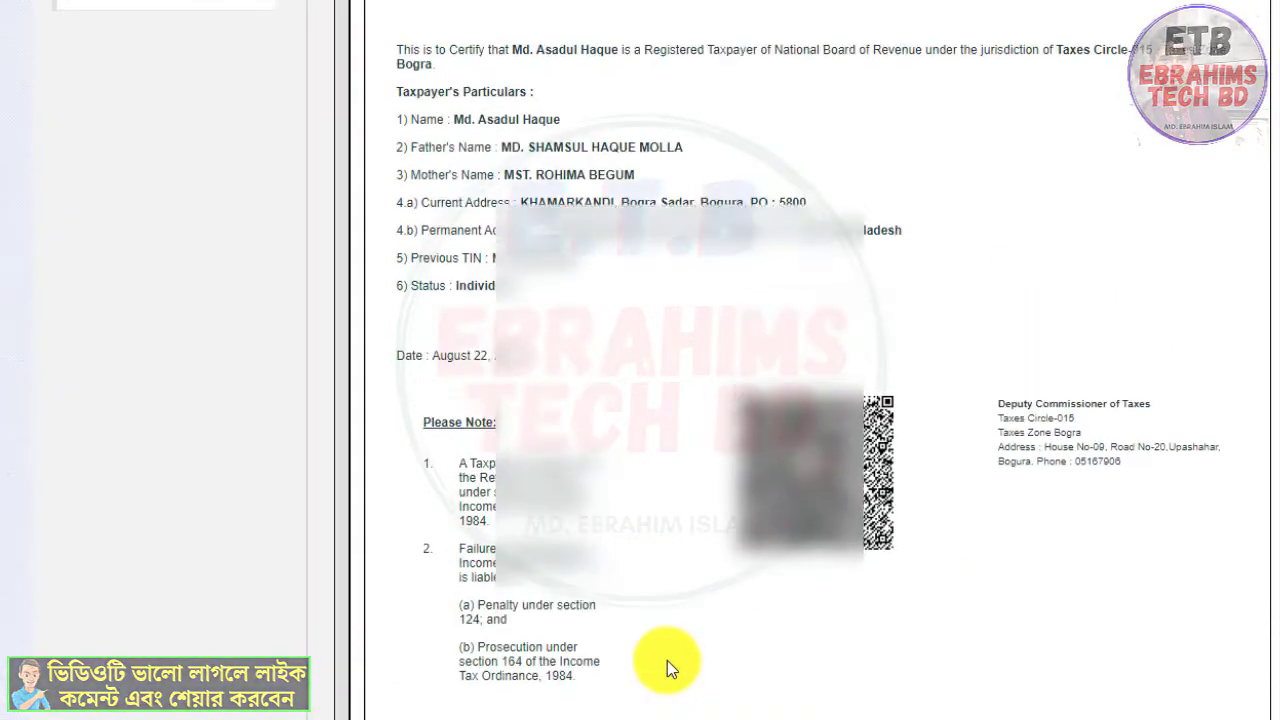
scroll(703, 590, "down", 4)
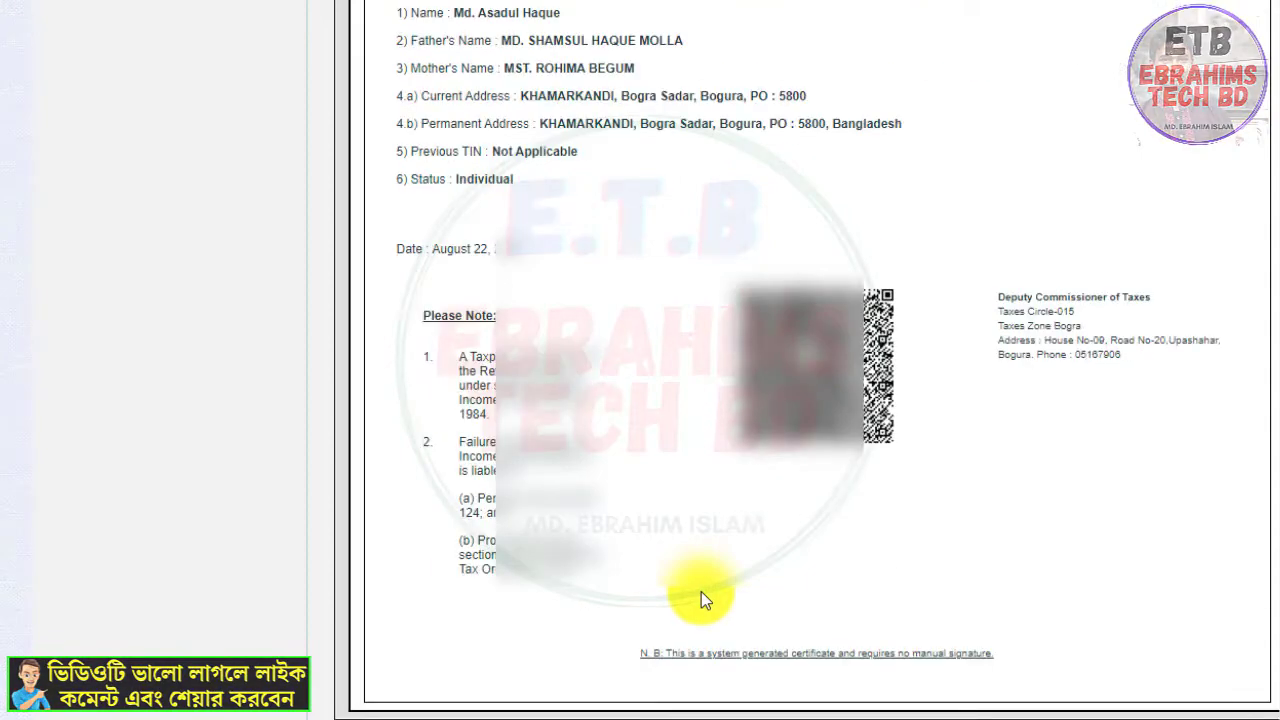
scroll(696, 600, "up", 3)
scroll(696, 615, "up", 2)
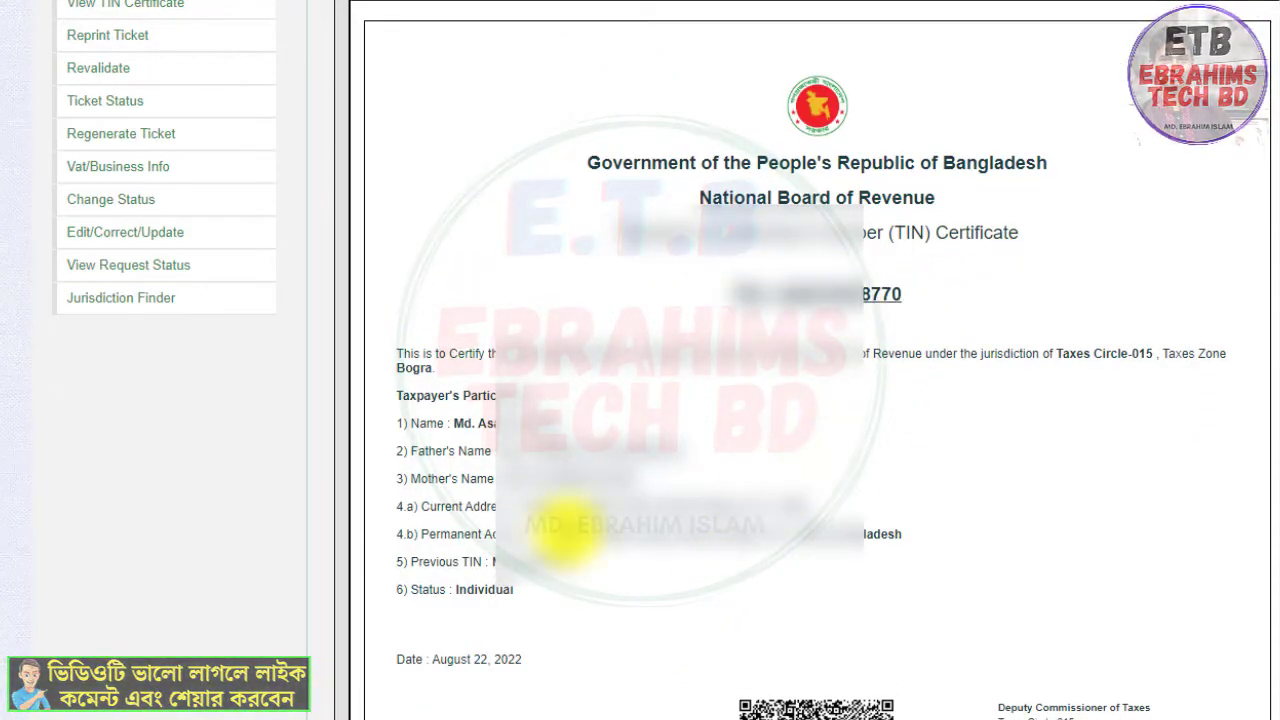
scroll(423, 651, "down", 5)
scroll(403, 700, "down", 1)
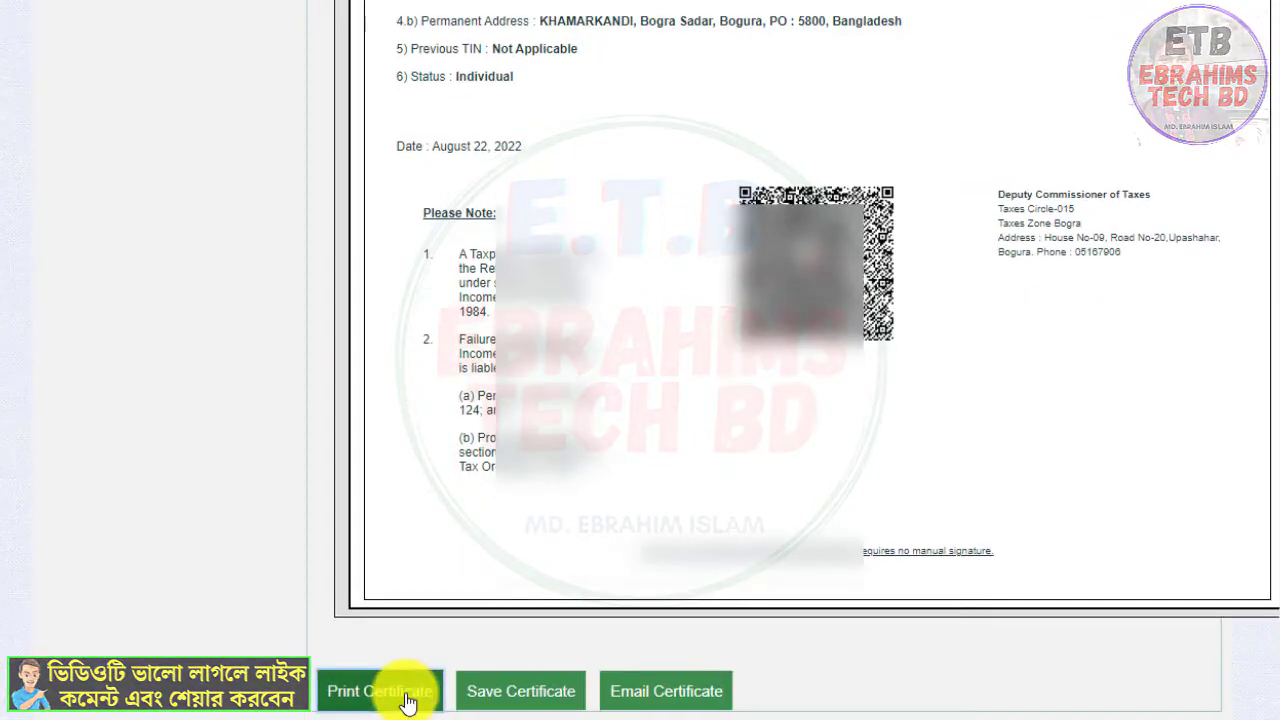
left_click(400, 692)
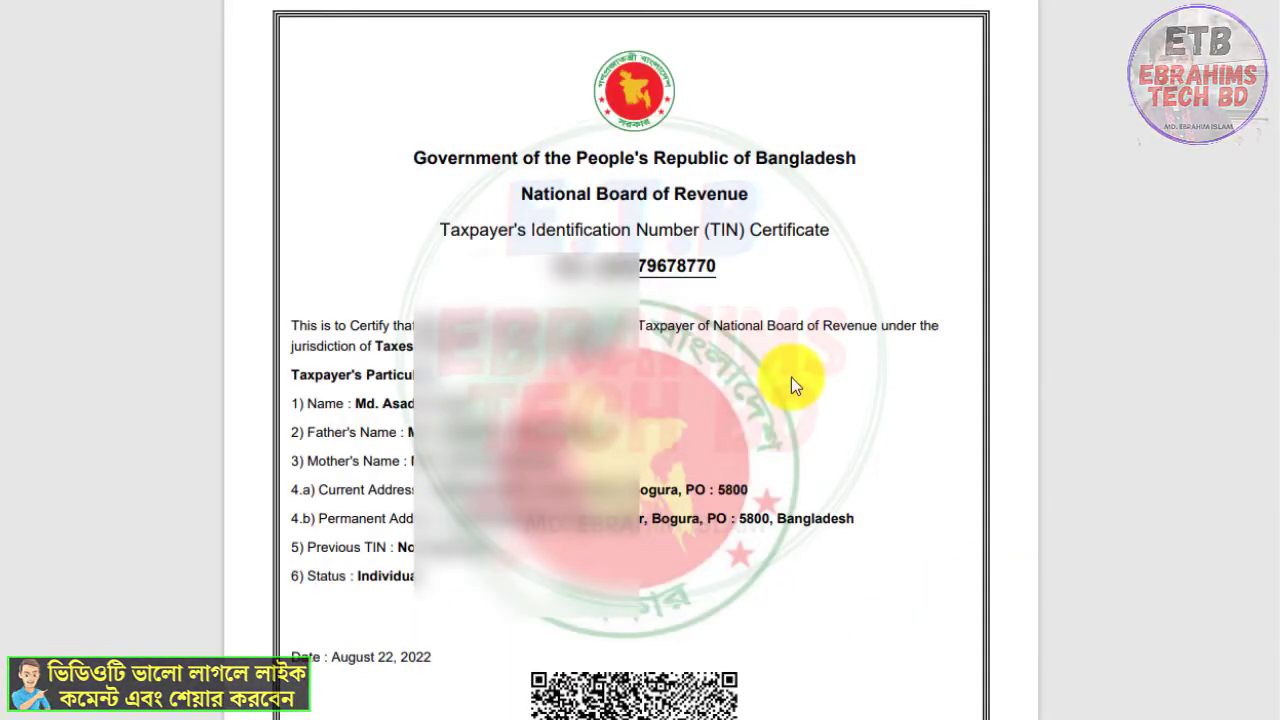
scroll(757, 385, "down", 5)
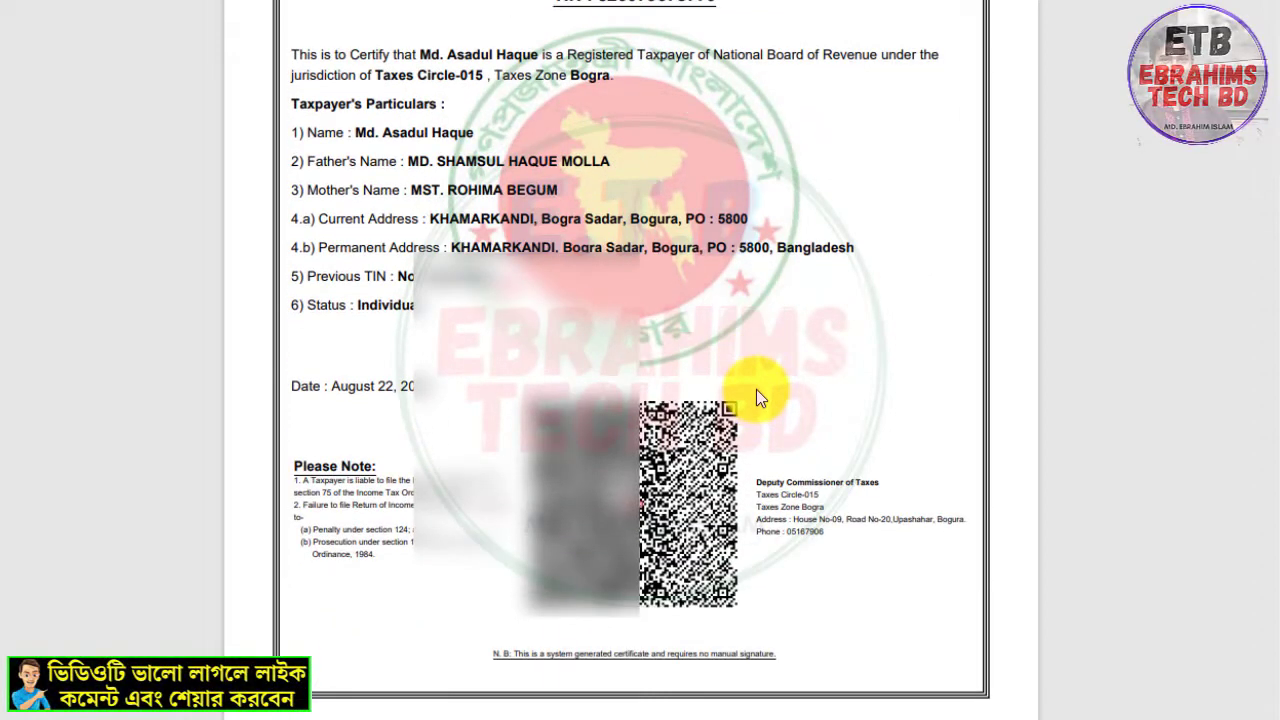
scroll(808, 351, "up", 5)
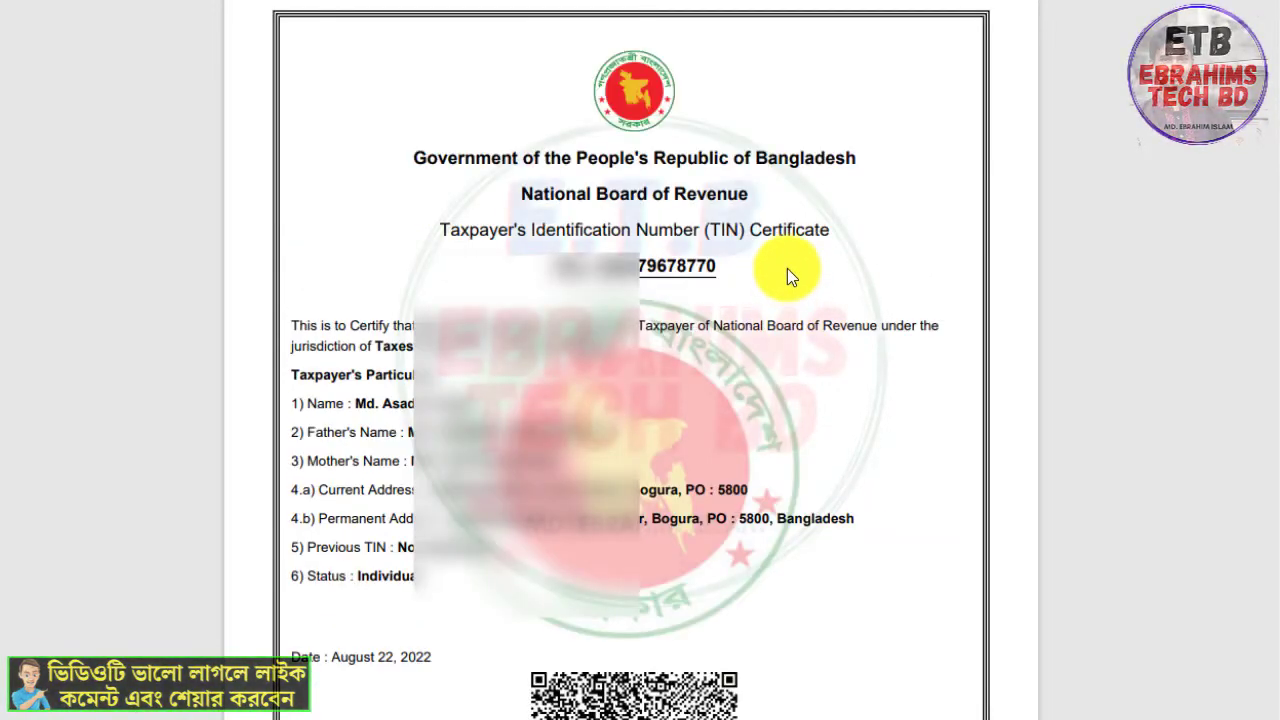
scroll(640, 314, "down", 3)
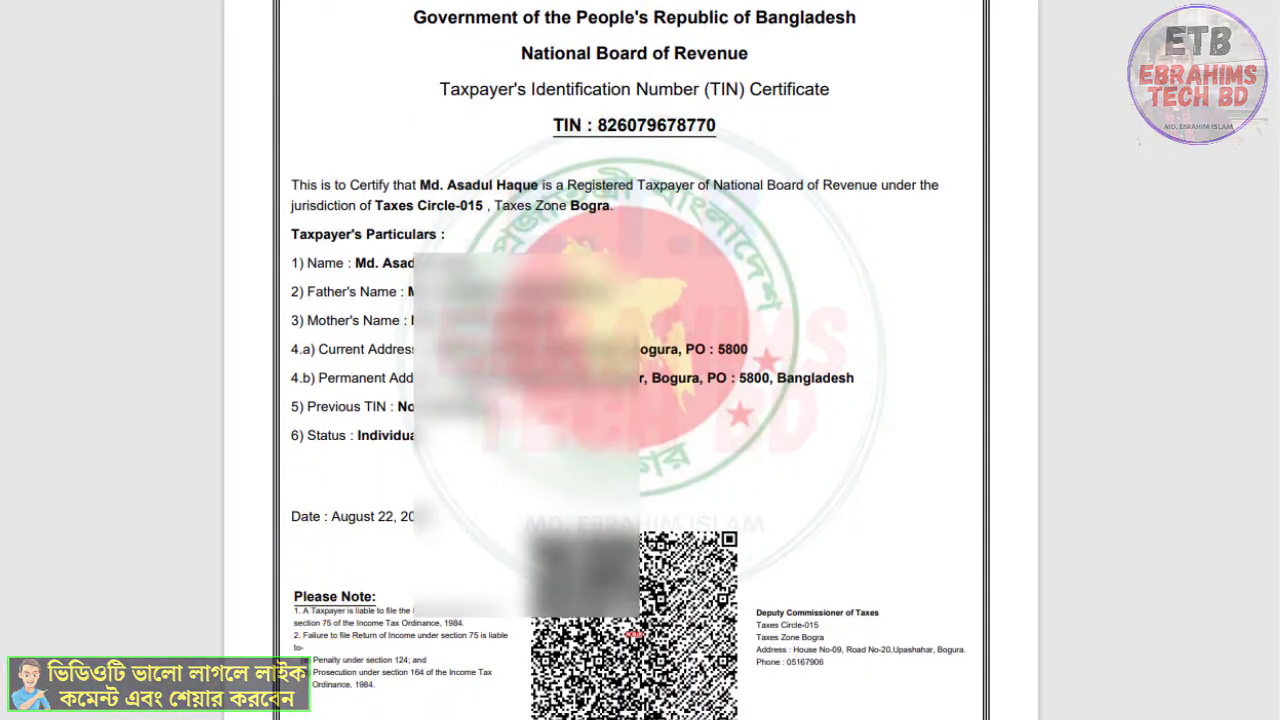